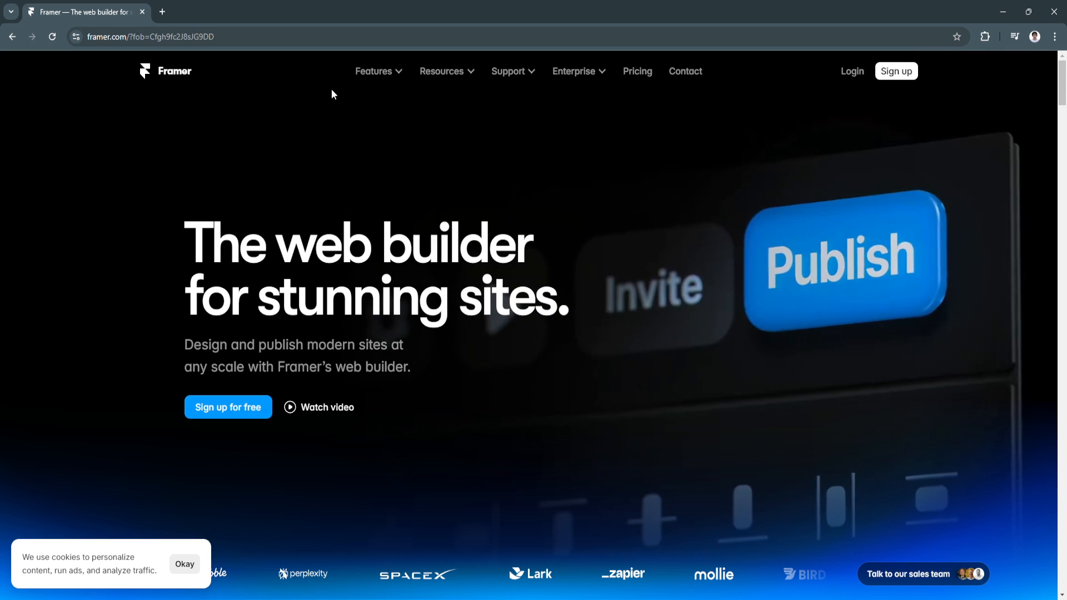
Step: Accept the cookie banner on the framer.com homepage with Okay
mouse_move(373, 71)
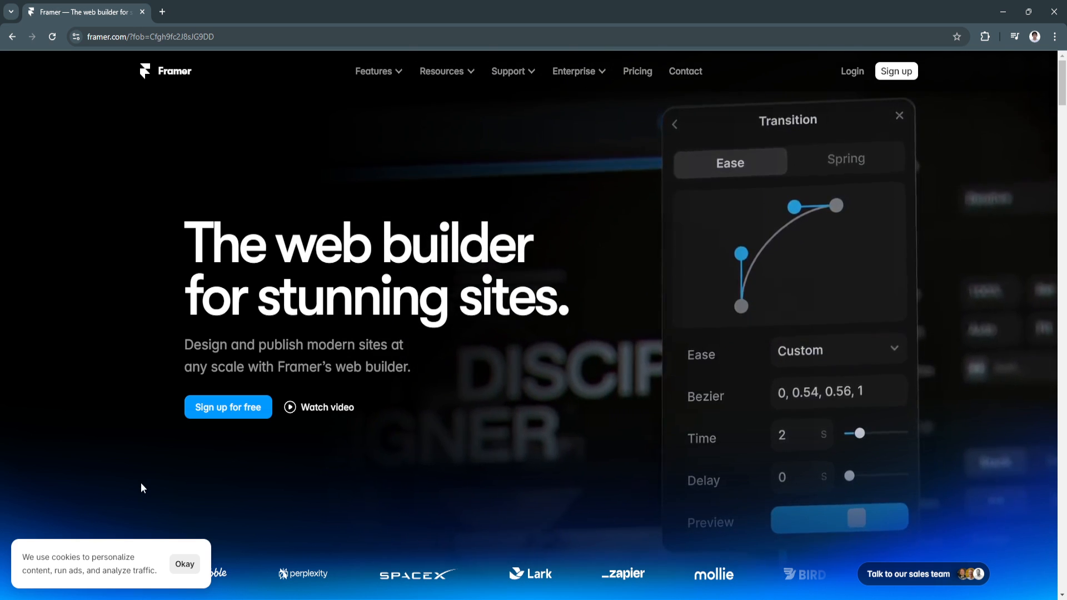
left_click(184, 564)
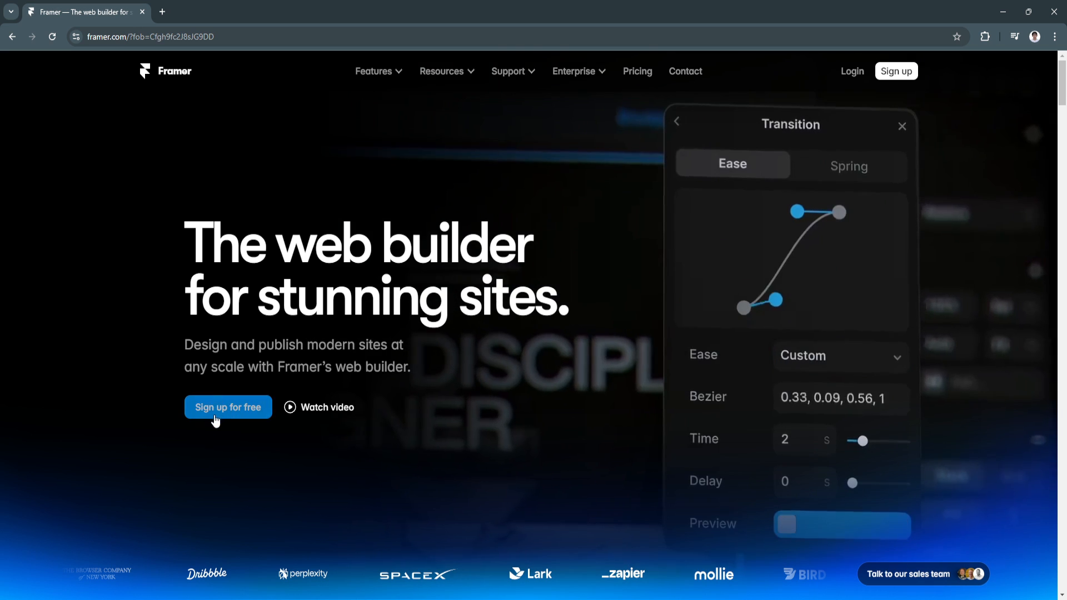
Step: Create a Framer account with Google, unticking 'Send me updates' before submitting
left_click(222, 411)
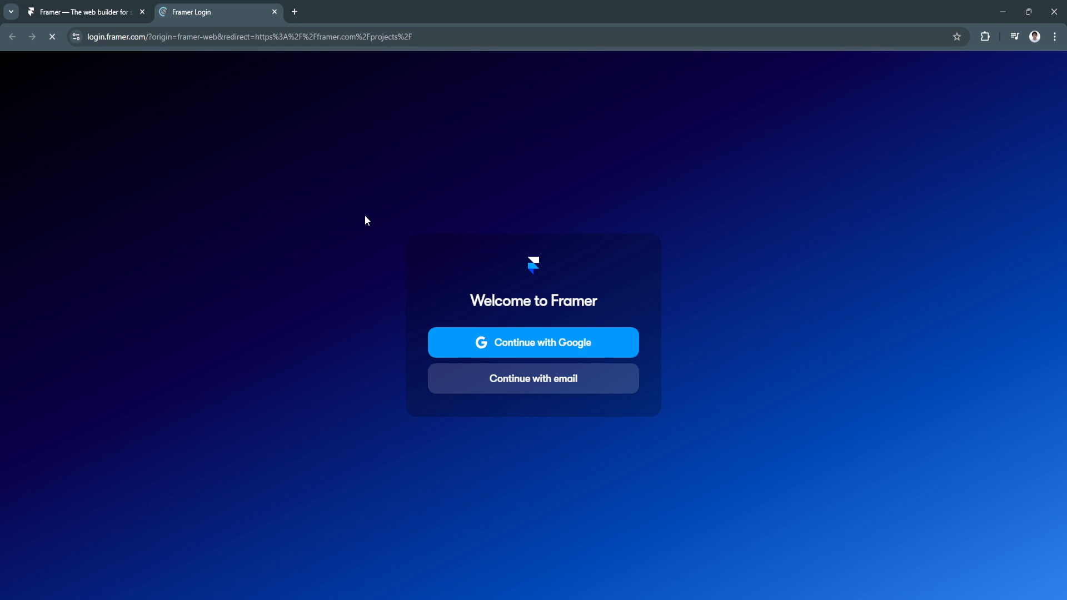
left_click(528, 348)
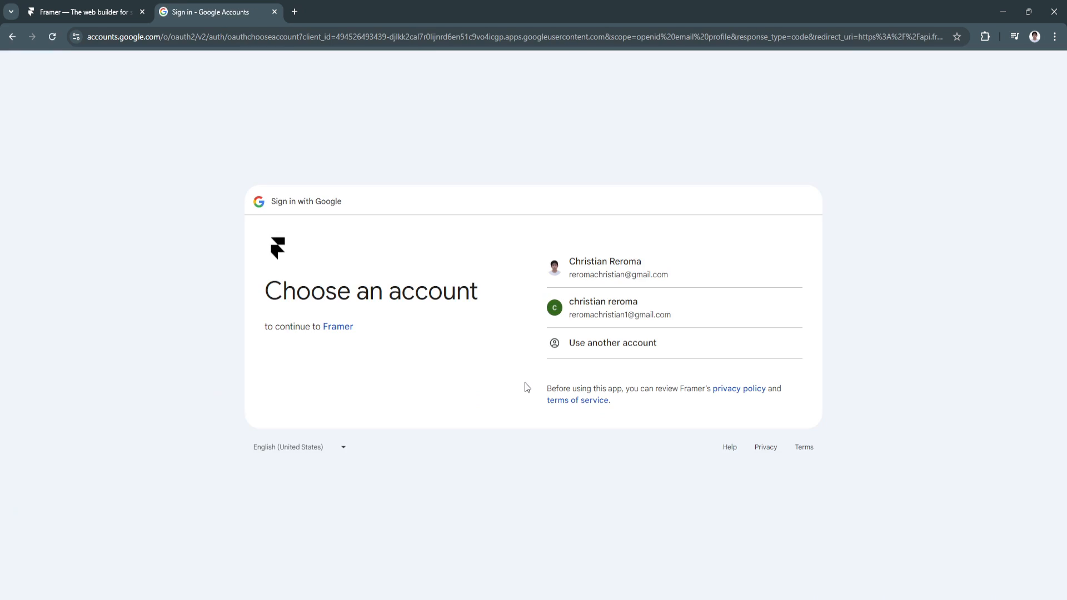
left_click(597, 268)
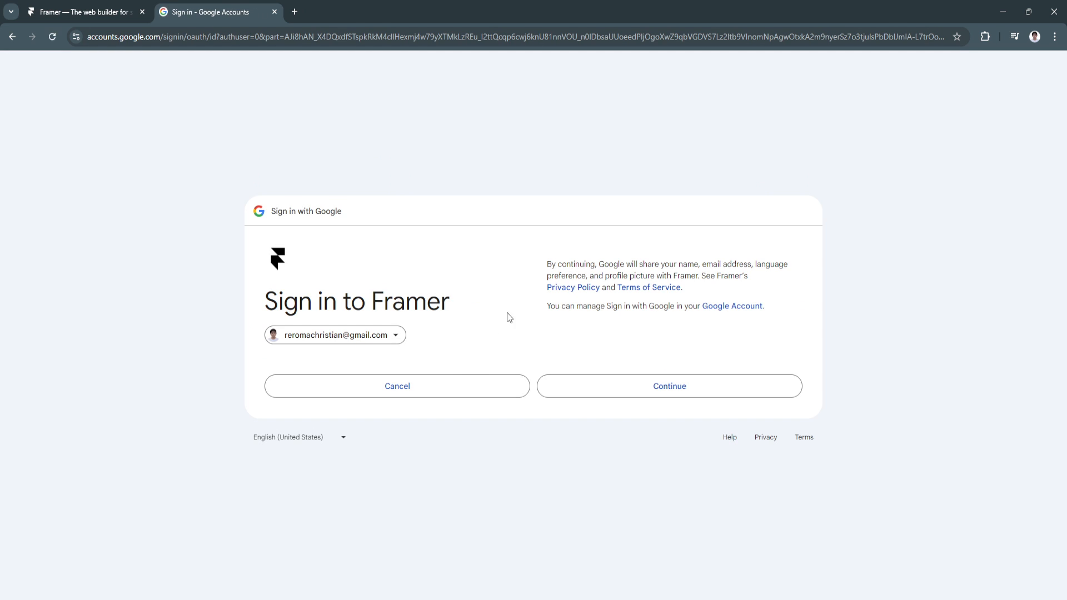
left_click(575, 389)
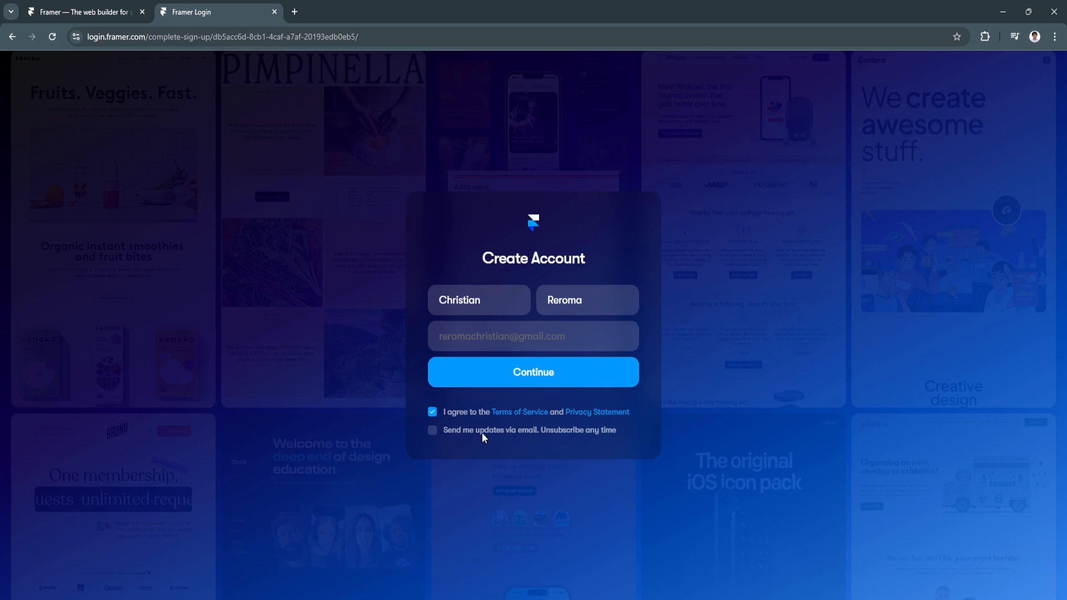
left_click(431, 430)
left_click(507, 371)
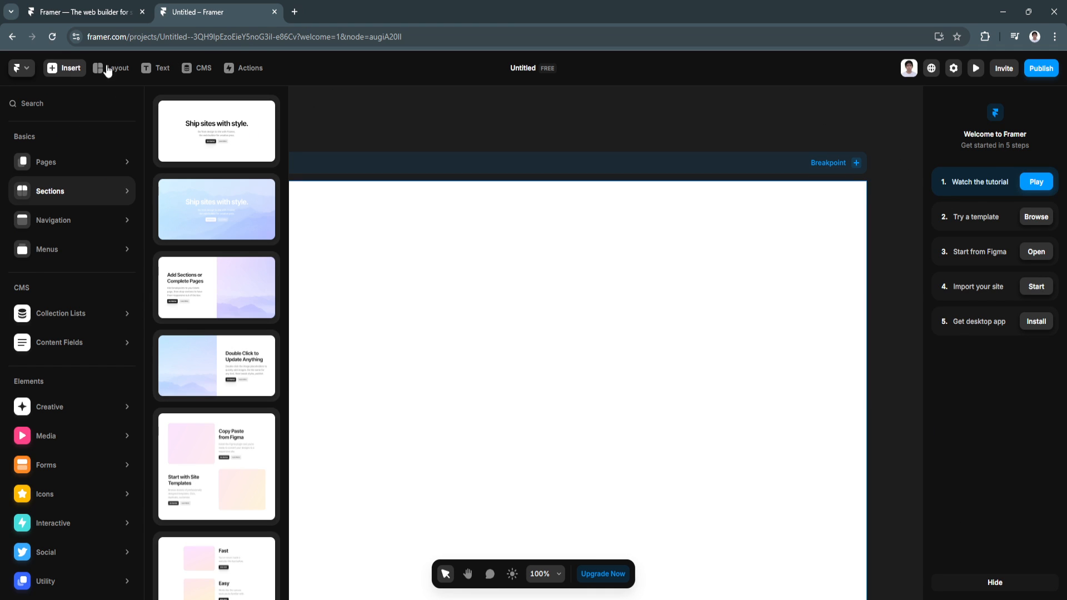
Step: Play the 'Watch the tutorial' video, then close it to return to the Untitled project
mouse_move(91, 400)
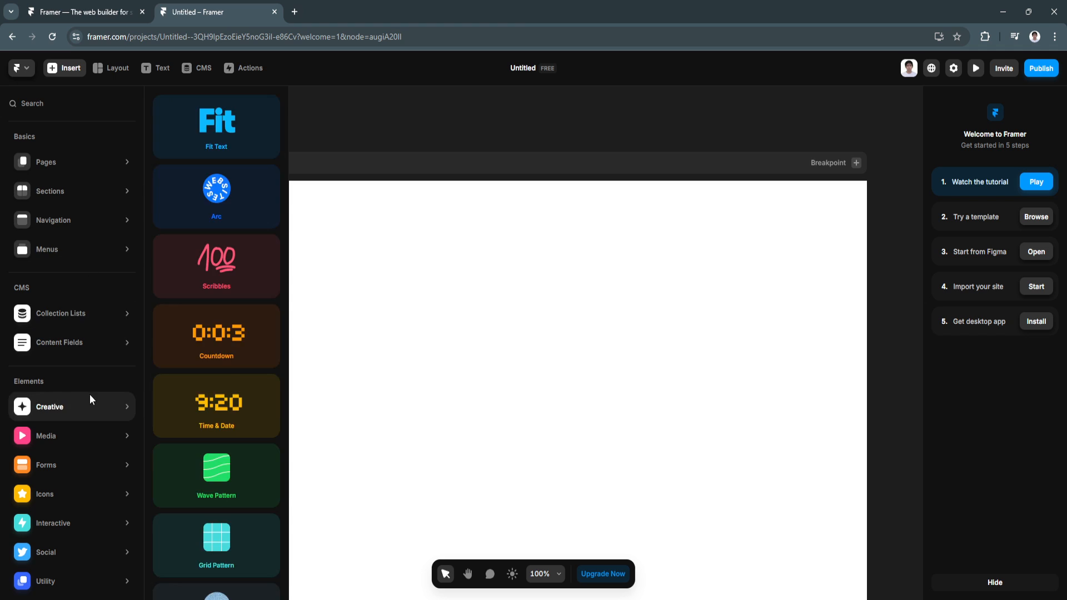
mouse_move(45, 161)
mouse_move(256, 136)
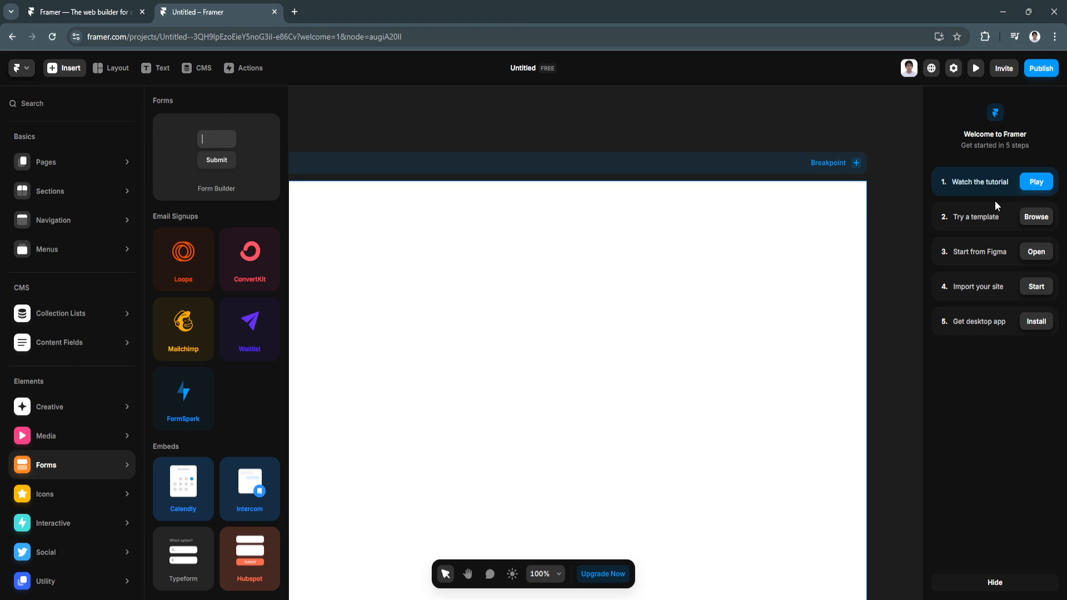
left_click(1035, 185)
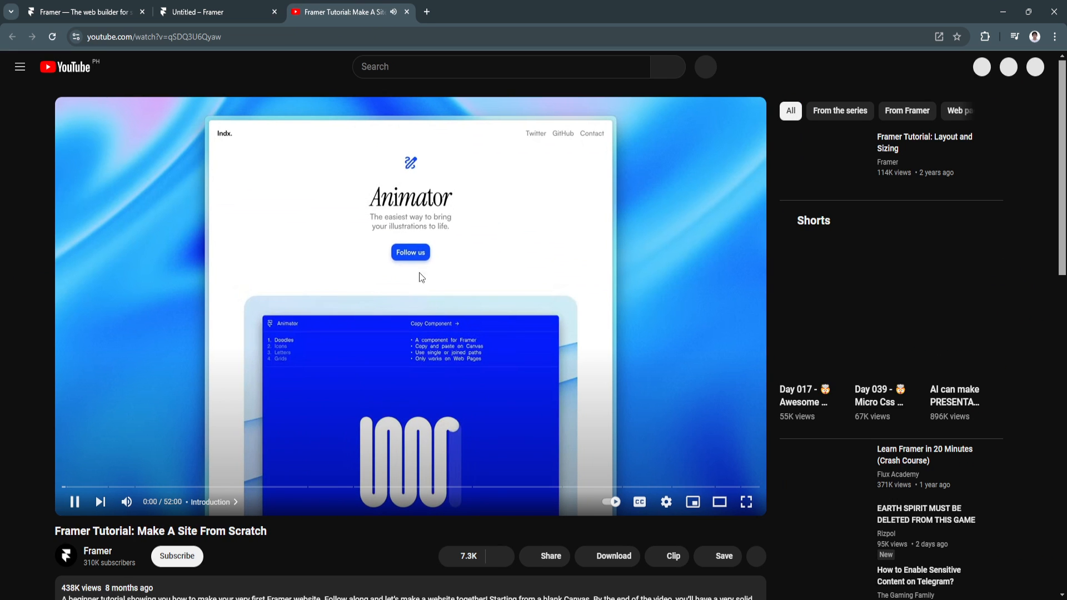
left_click(406, 12)
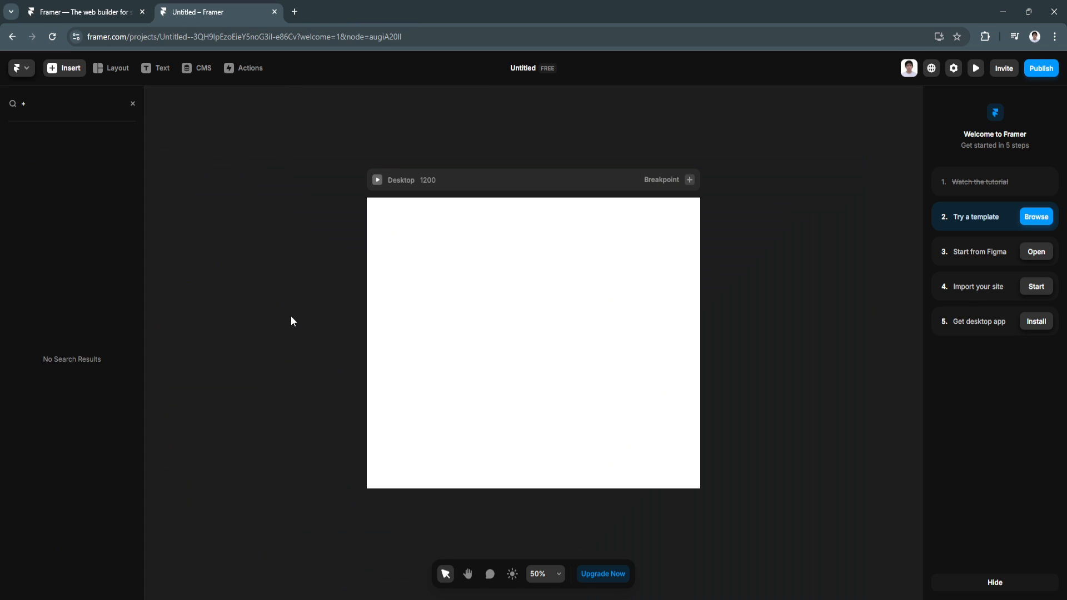
Step: Clear the Insert search and browse the Pages templates: Landing Page, Portfolio, Teaser, Blog
left_click(134, 105)
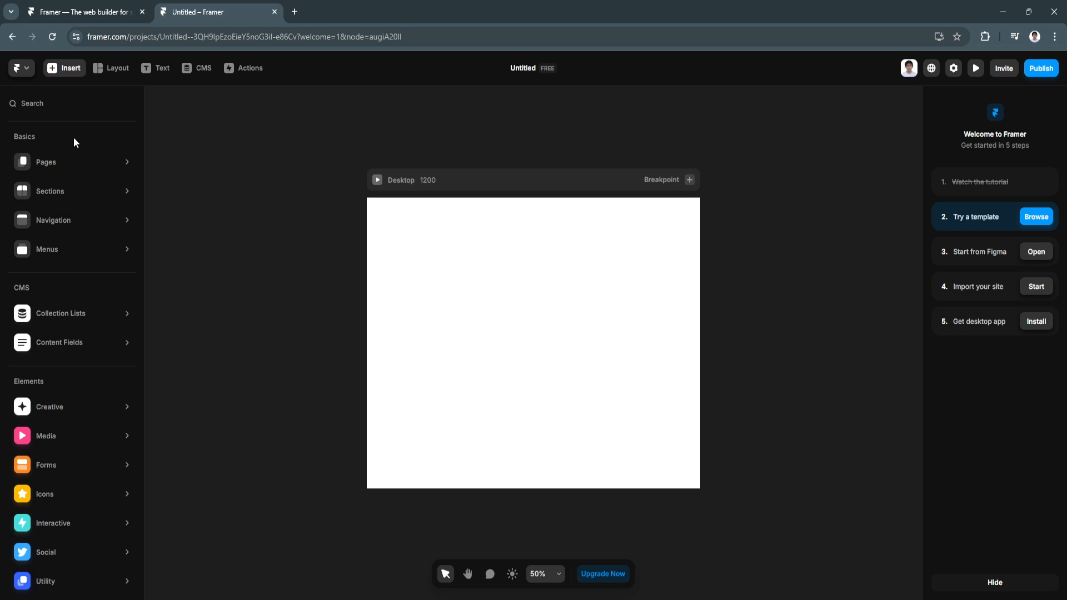
mouse_move(60, 167)
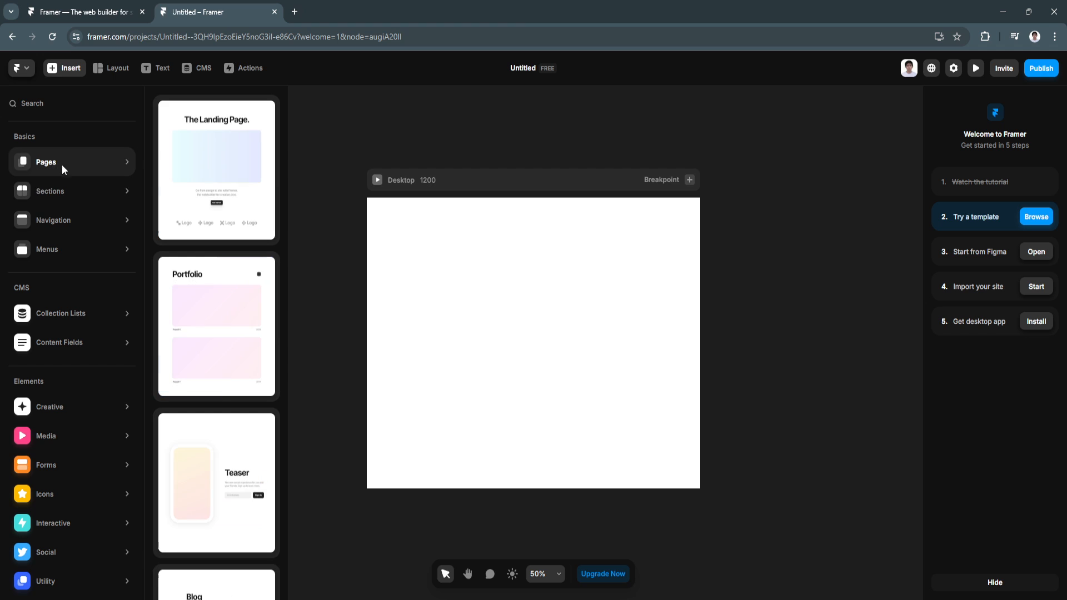
mouse_move(62, 194)
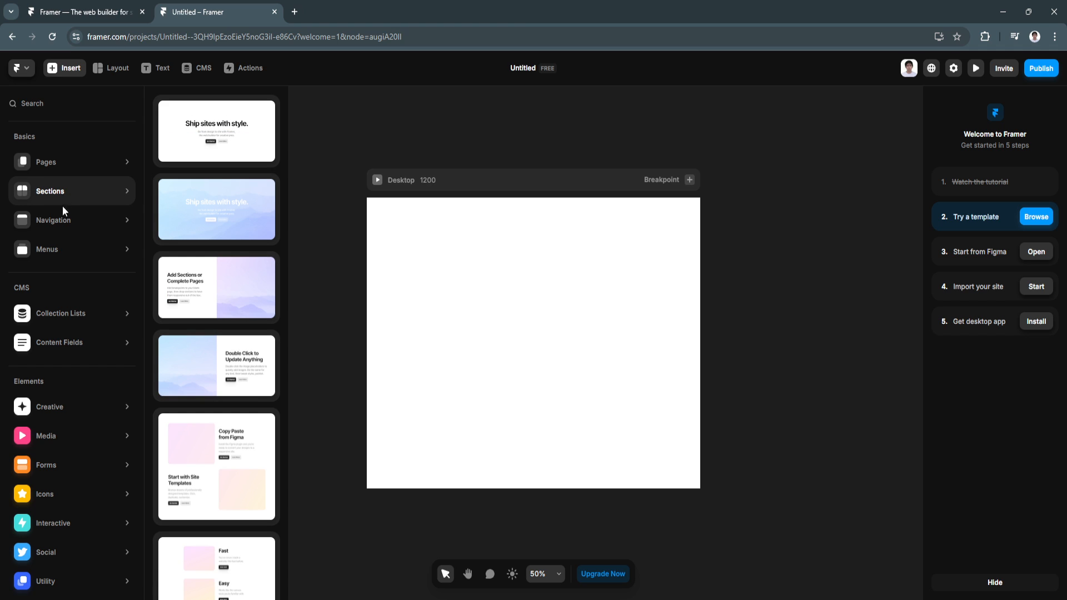
mouse_move(60, 248)
mouse_move(108, 170)
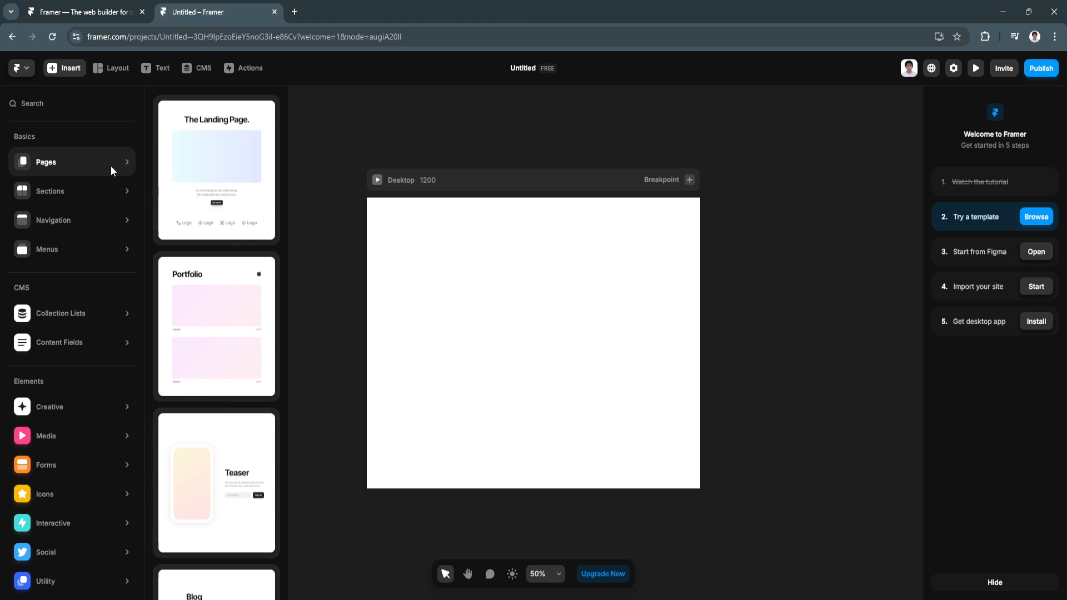
mouse_move(208, 358)
scroll(209, 367, "down", 7)
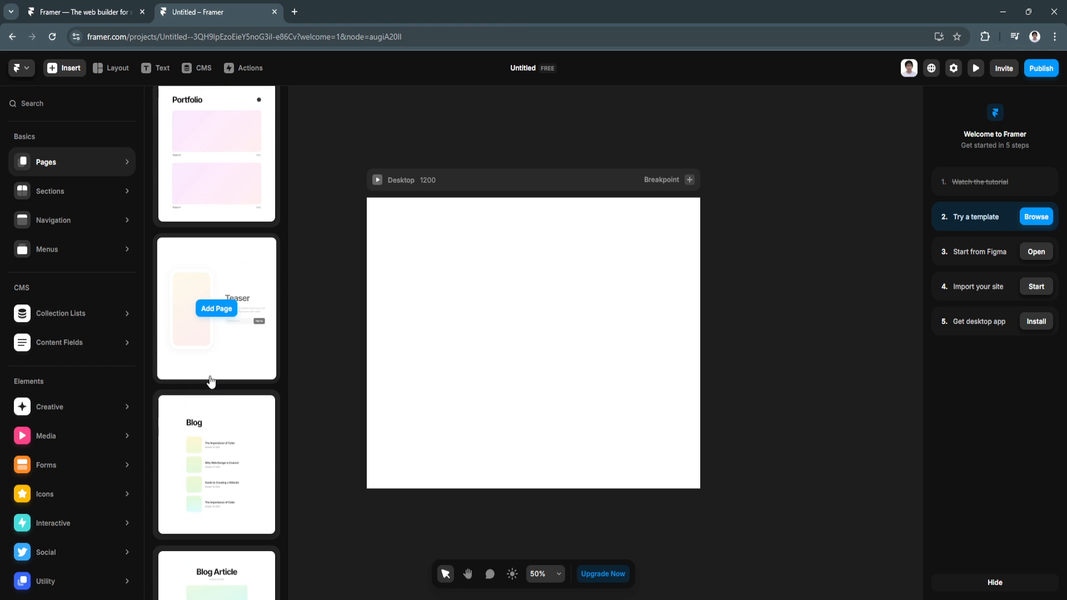
scroll(211, 381, "down", 8)
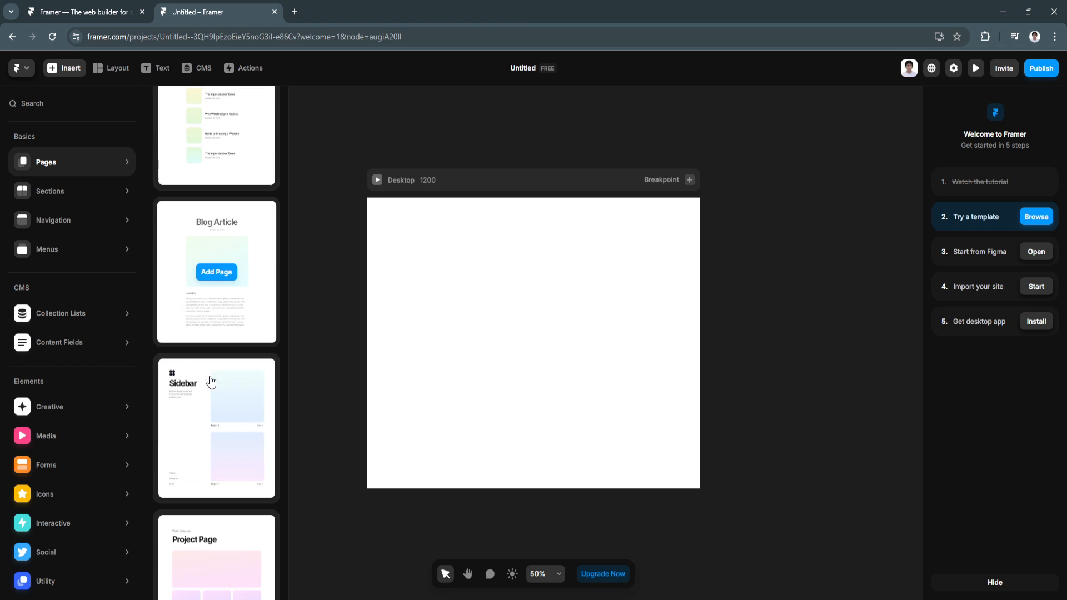
scroll(210, 382, "down", 7)
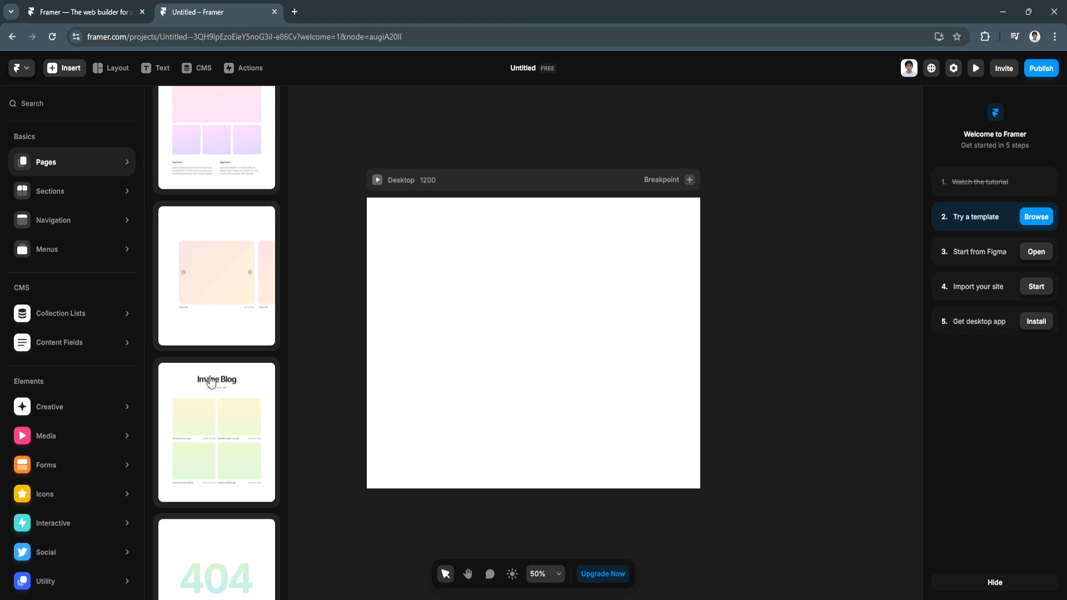
scroll(211, 381, "up", 15)
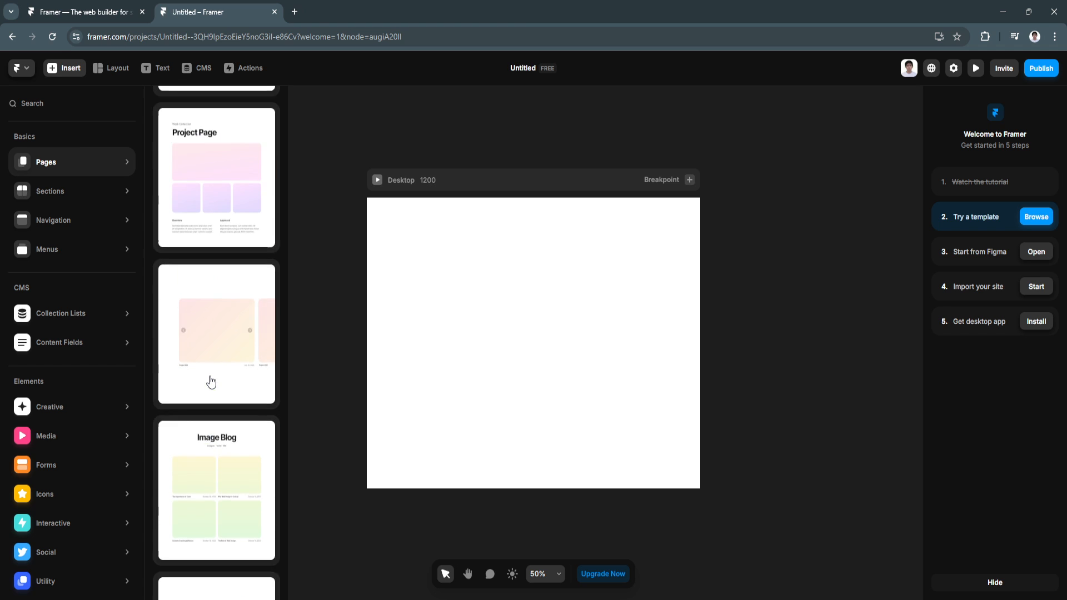
scroll(211, 382, "up", 2)
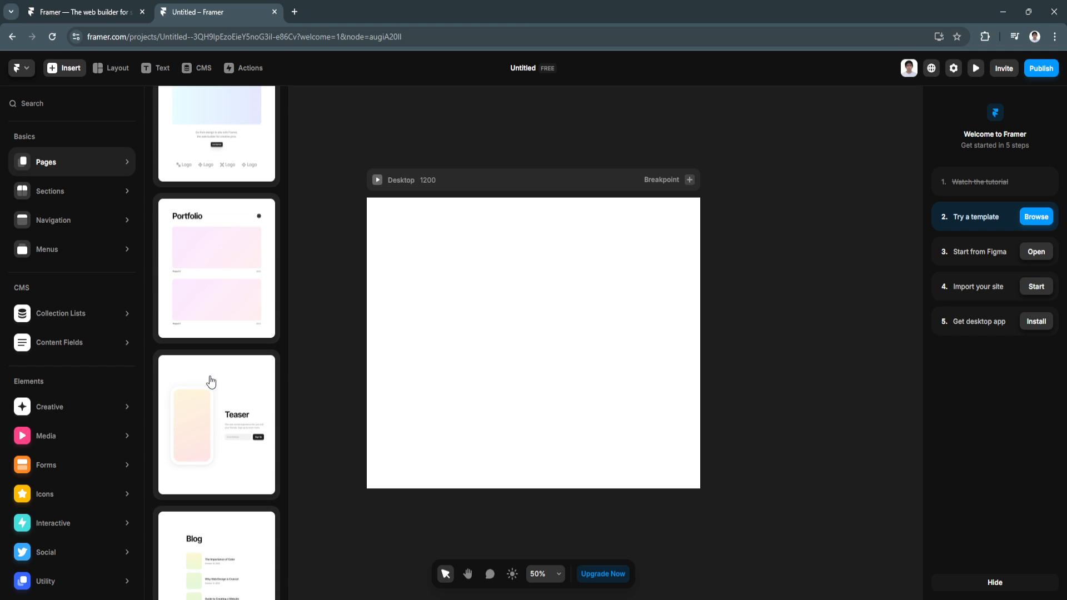
scroll(210, 219, "up", 2)
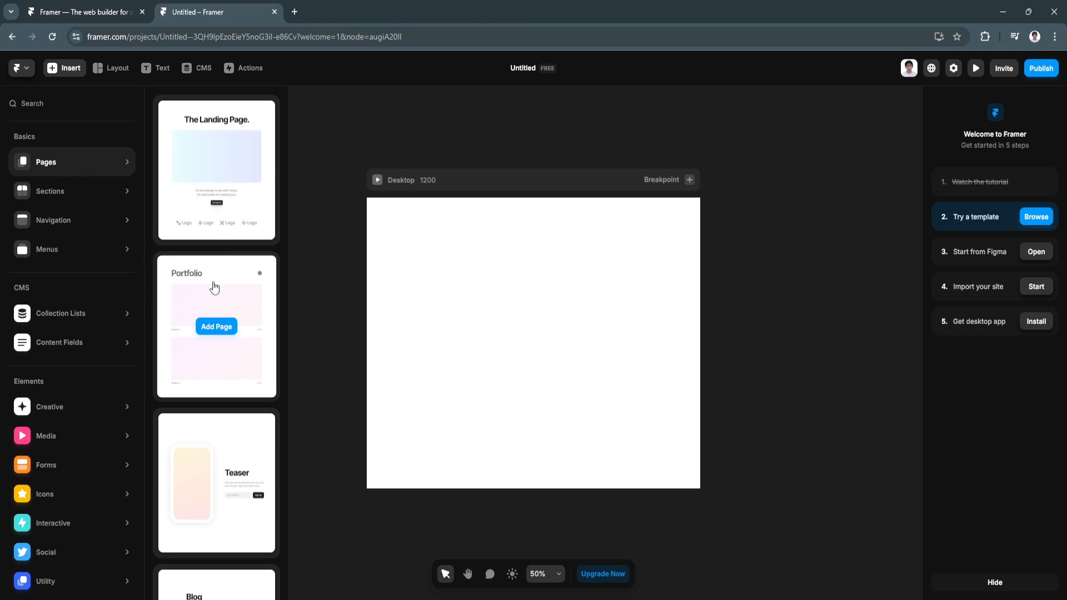
left_click(221, 328)
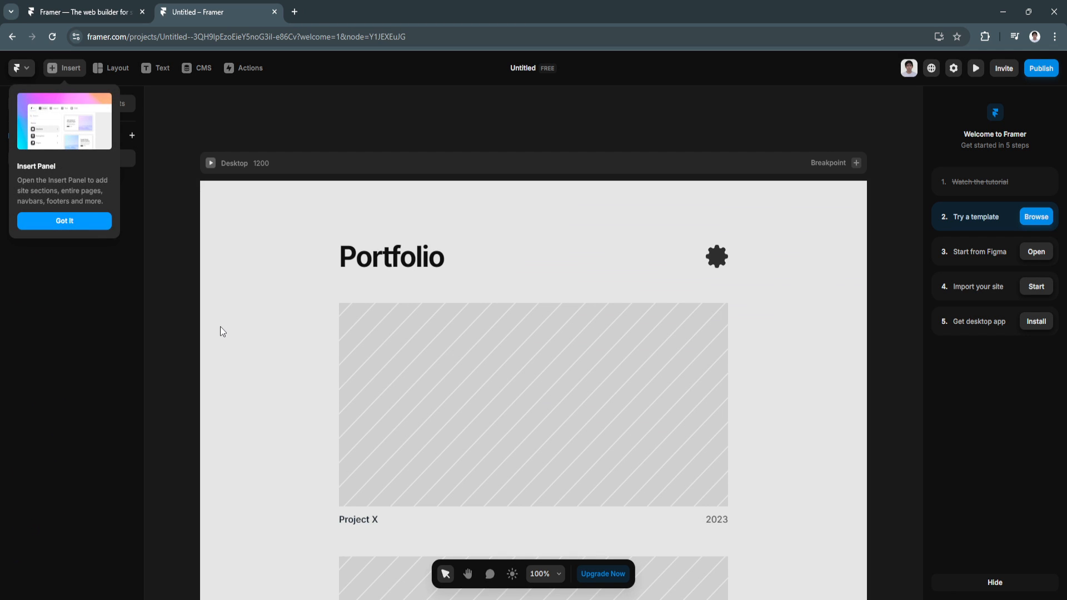
left_click(95, 222)
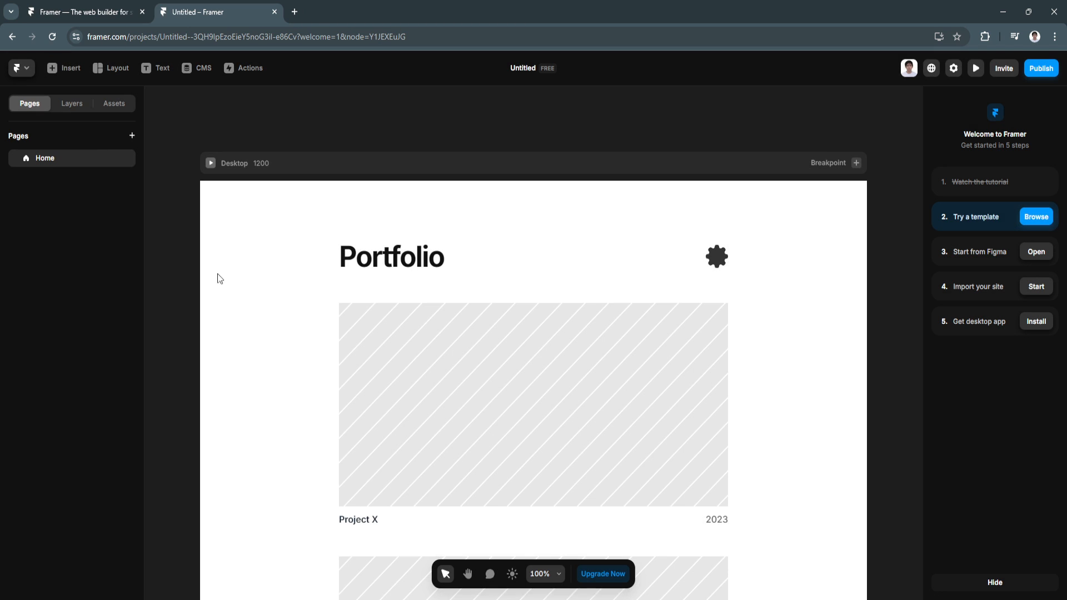
scroll(238, 309, "down", 3)
scroll(239, 309, "down", 4)
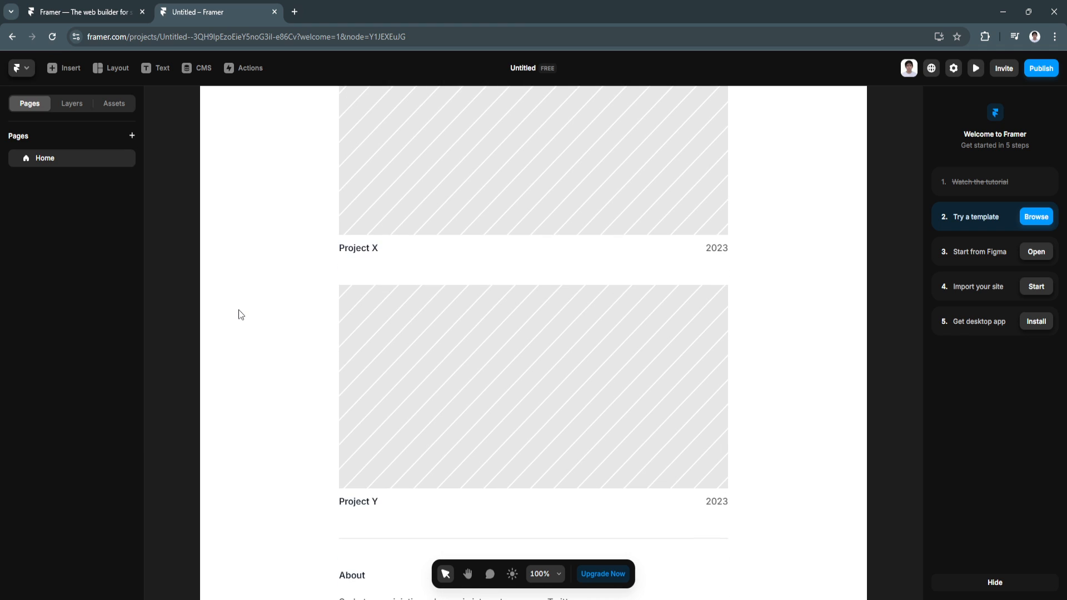
scroll(239, 315, "down", 3)
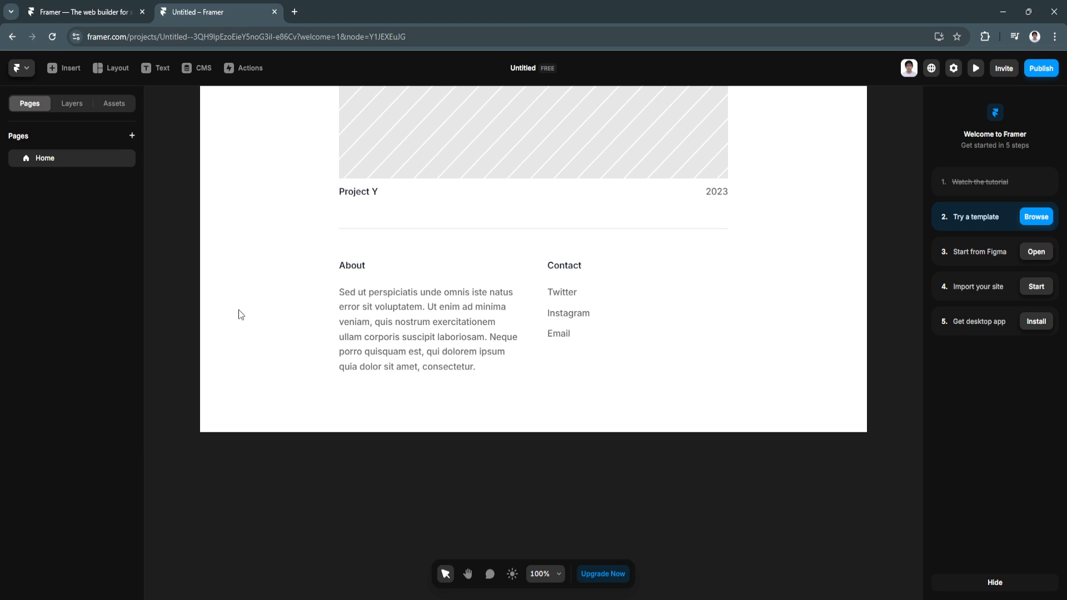
scroll(238, 315, "up", 5)
scroll(238, 309, "up", 6)
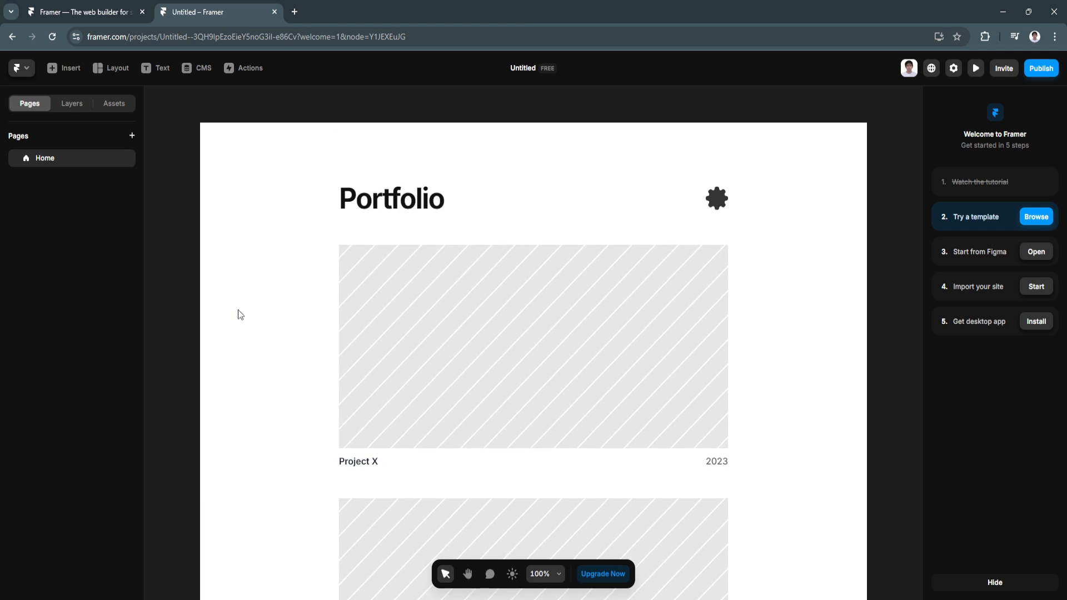
scroll(488, 393, "down", 1)
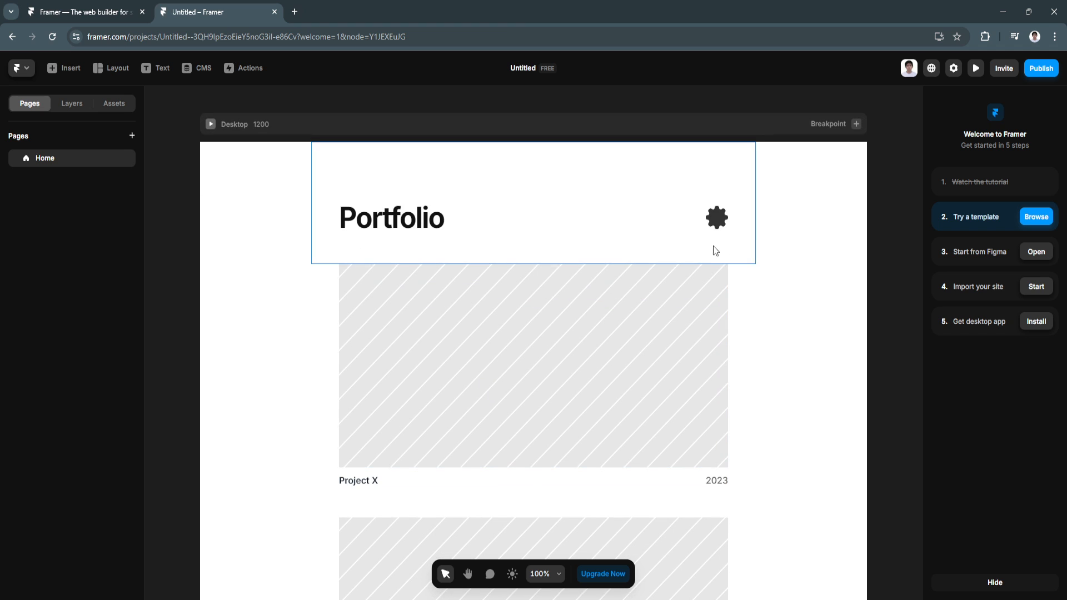
scroll(789, 363, "down", 1)
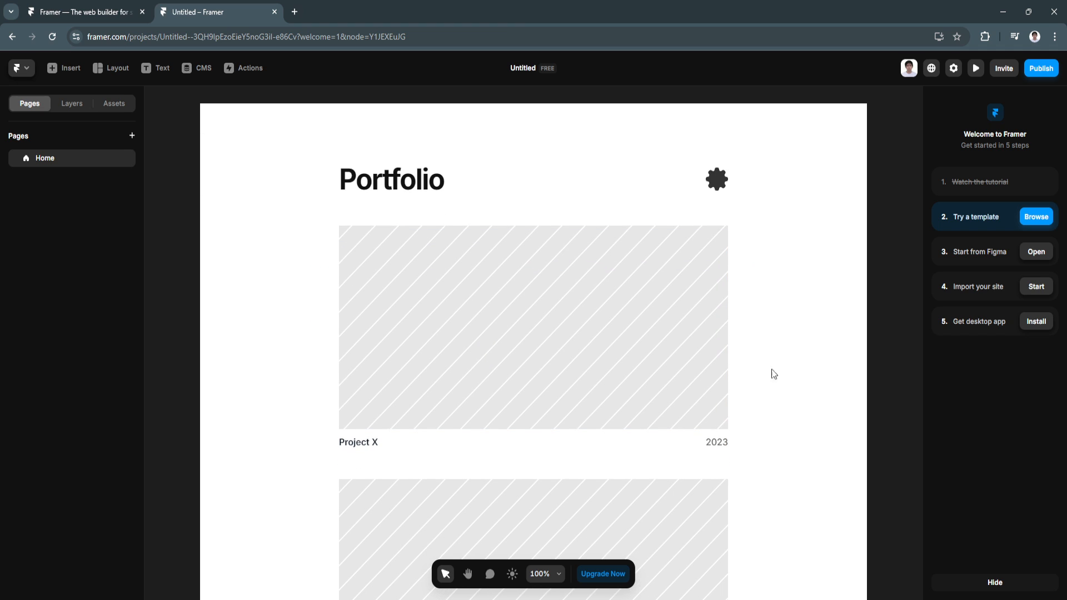
scroll(781, 447, "down", 2)
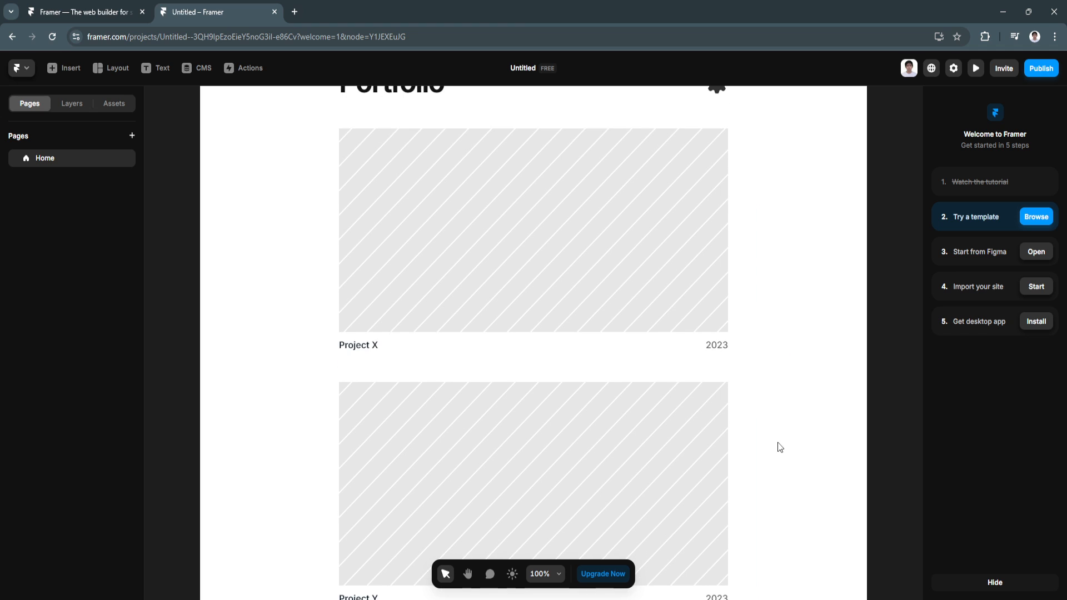
scroll(781, 447, "up", 2)
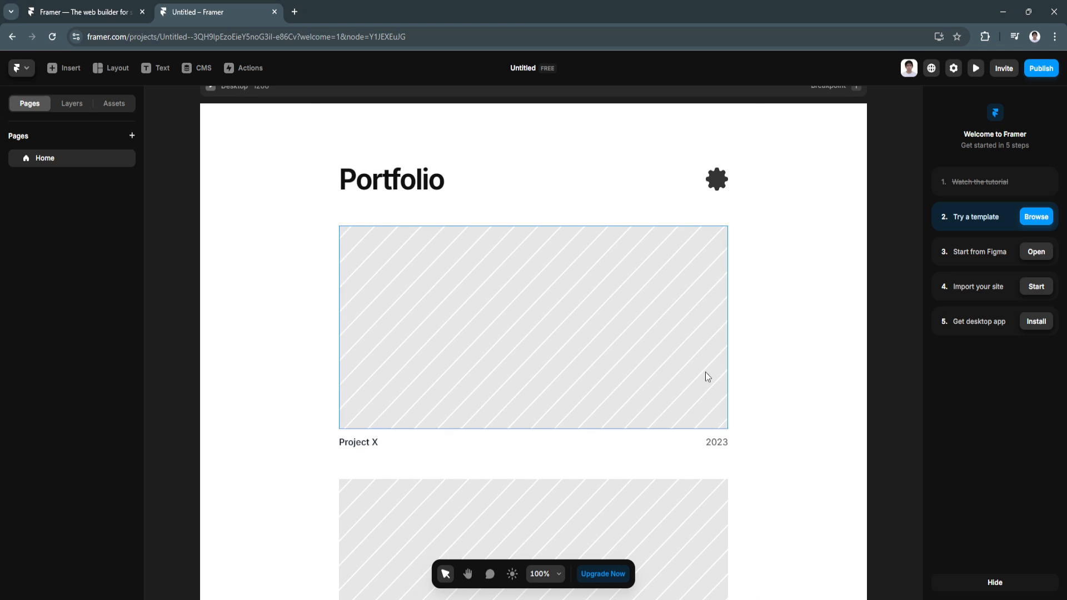
scroll(342, 311, "up", 1)
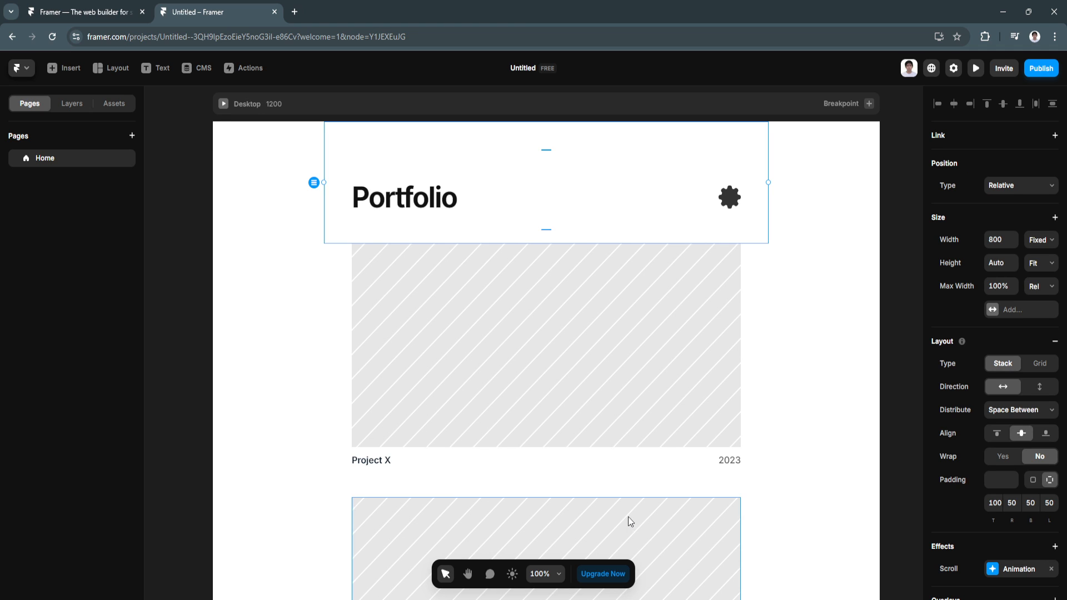
scroll(627, 517, "up", 2)
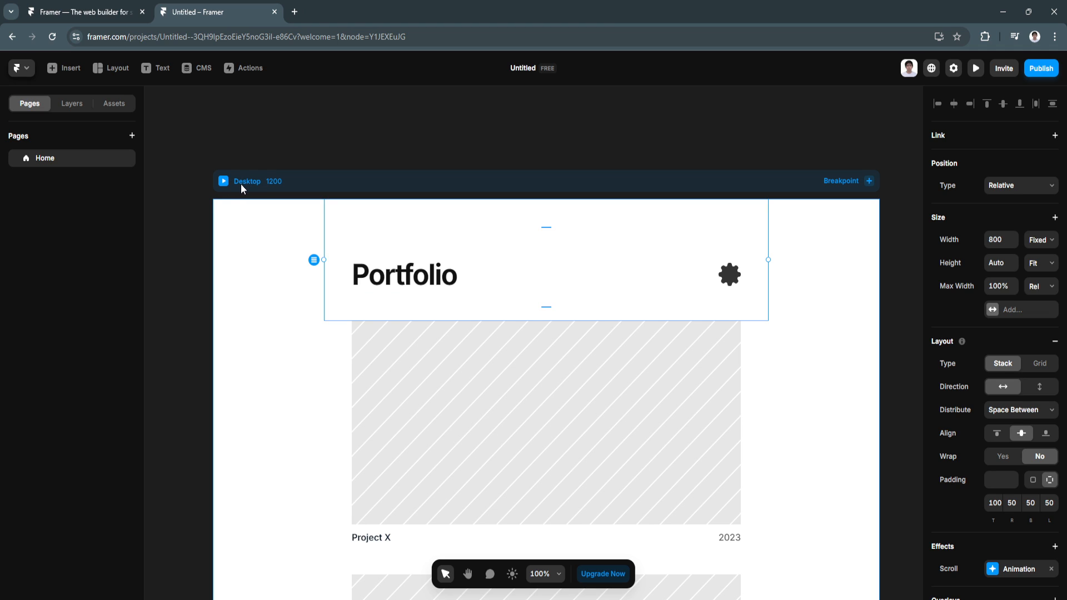
scroll(312, 238, "up", 2)
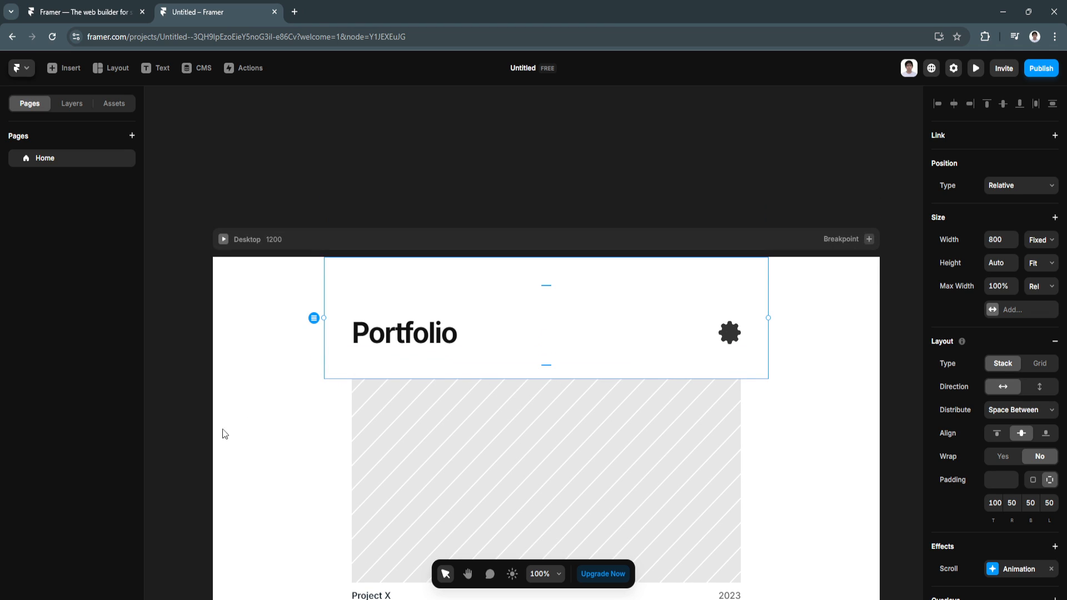
scroll(269, 429, "down", 3)
scroll(273, 426, "down", 5)
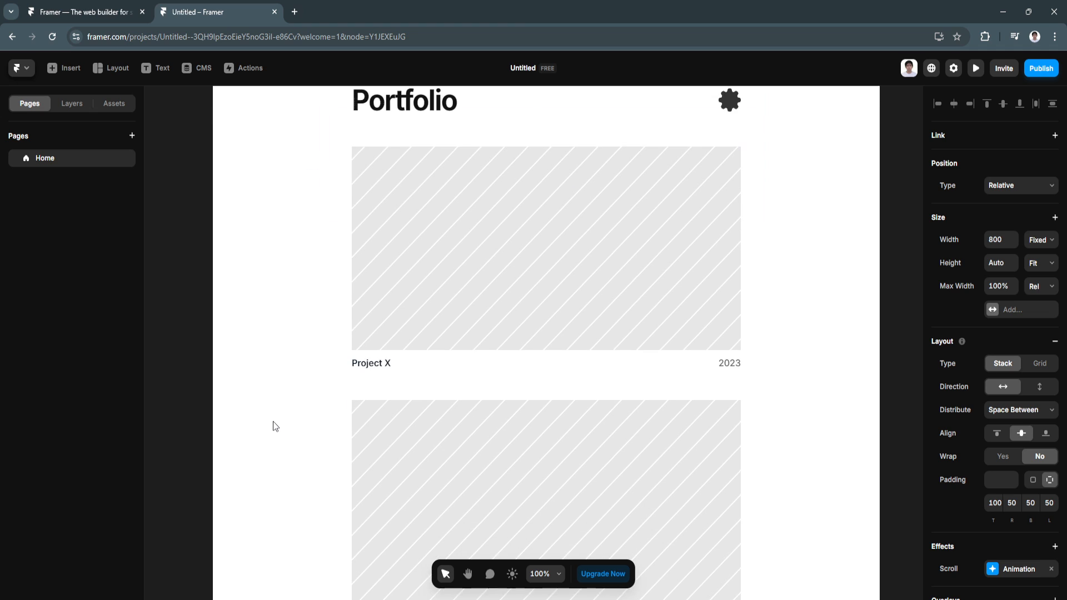
scroll(273, 422, "down", 9)
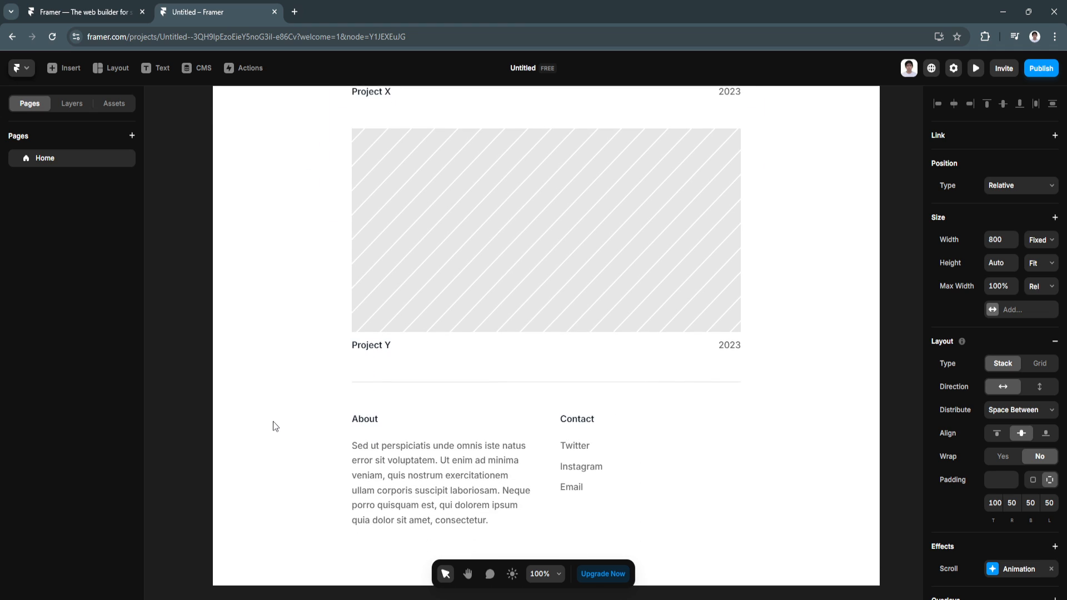
scroll(273, 422, "down", 1)
scroll(273, 421, "up", 3)
scroll(289, 422, "down", 3)
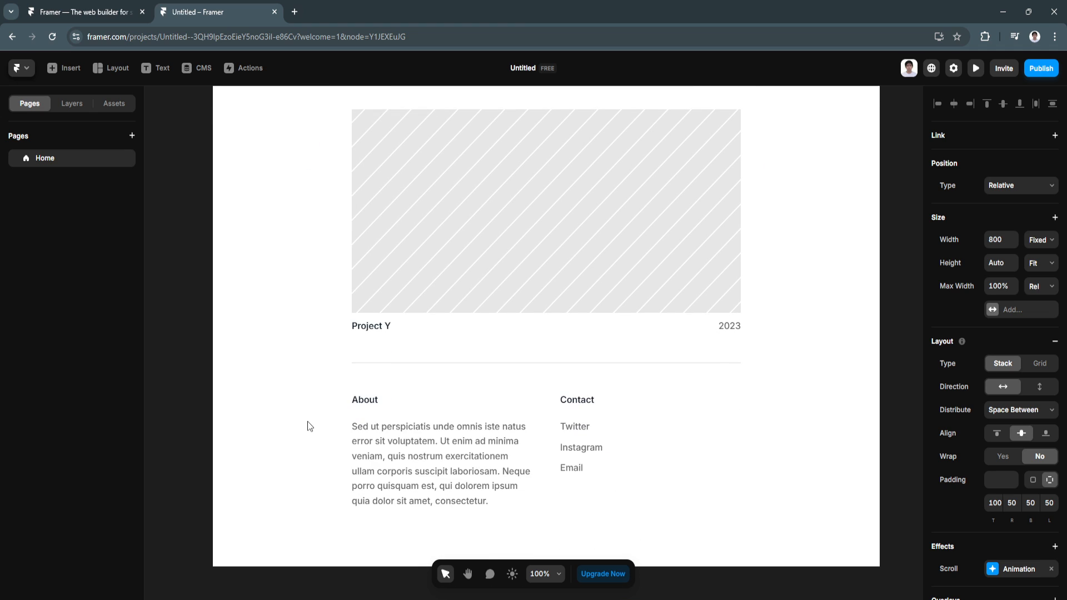
scroll(308, 426, "down", 1)
left_click(467, 573)
left_click_drag(765, 512, 413, 546)
left_click_drag(640, 383, 397, 497)
scroll(537, 326, "up", 6)
scroll(529, 326, "right", 1)
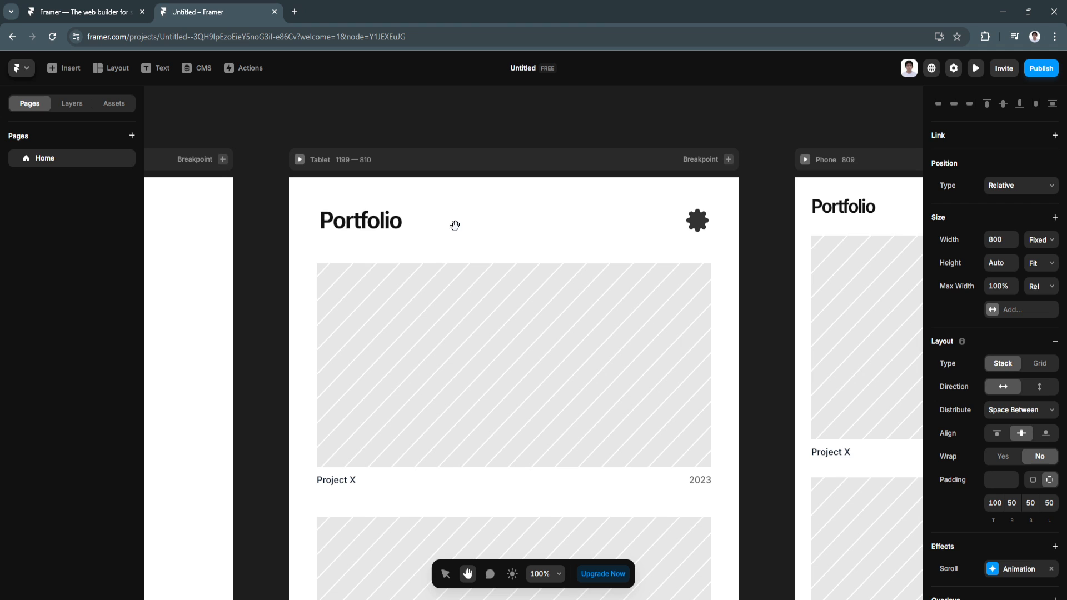
scroll(484, 246, "down", 6)
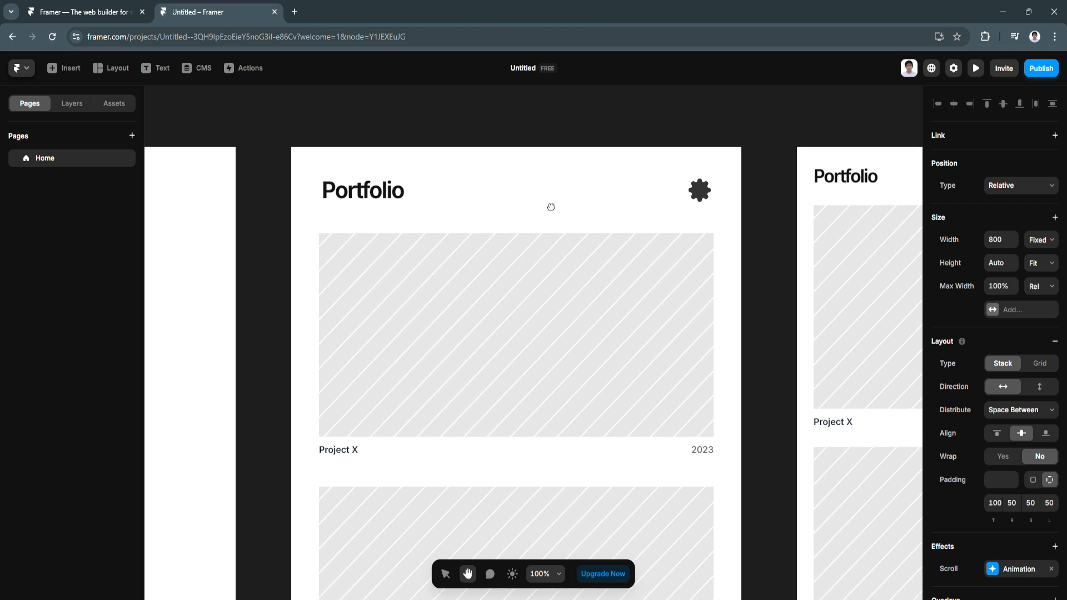
left_click_drag(605, 413, 596, 283)
left_click_drag(716, 292, 434, 472)
left_click_drag(619, 305, 585, 415)
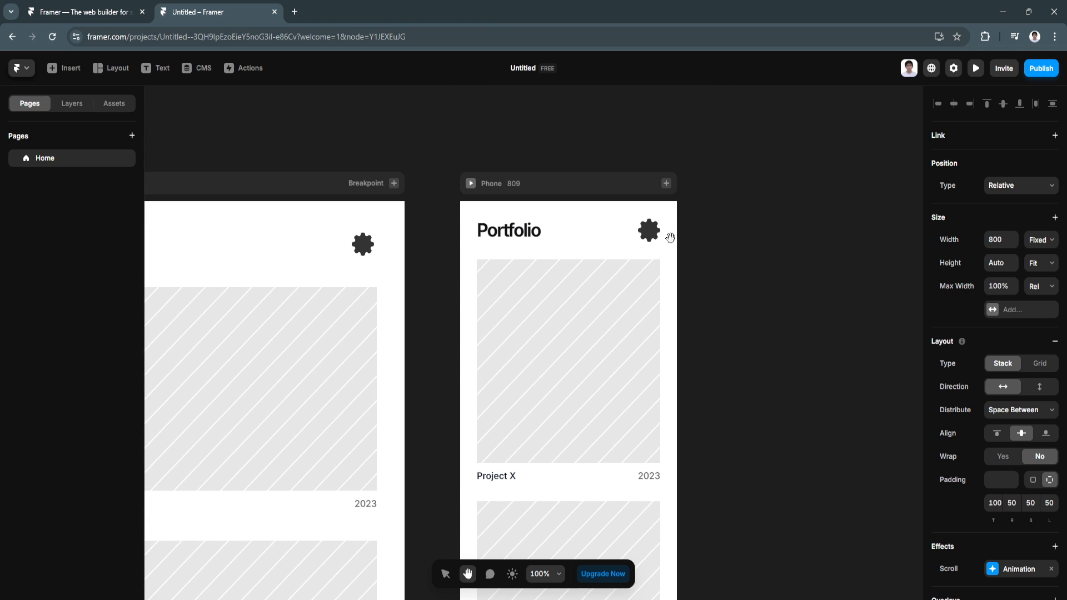
scroll(603, 405, "down", 3)
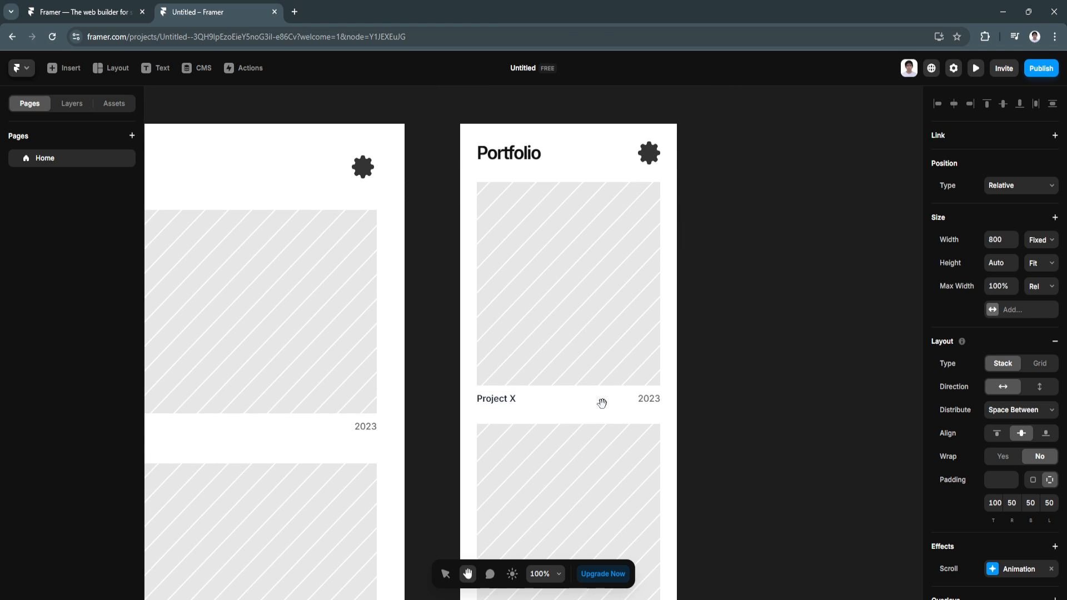
scroll(602, 403, "down", 4)
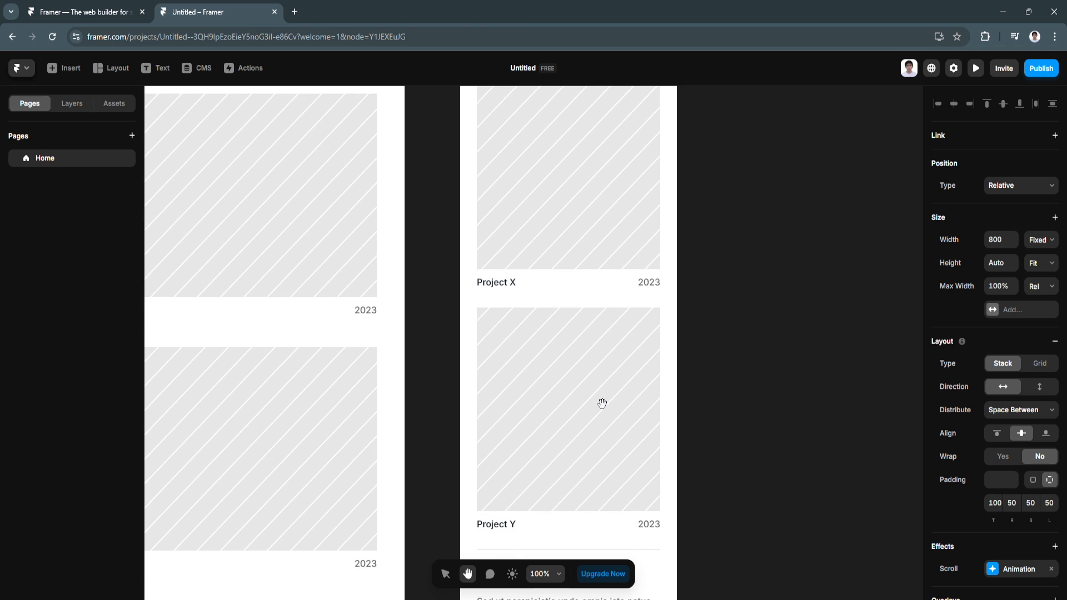
scroll(602, 404, "down", 2)
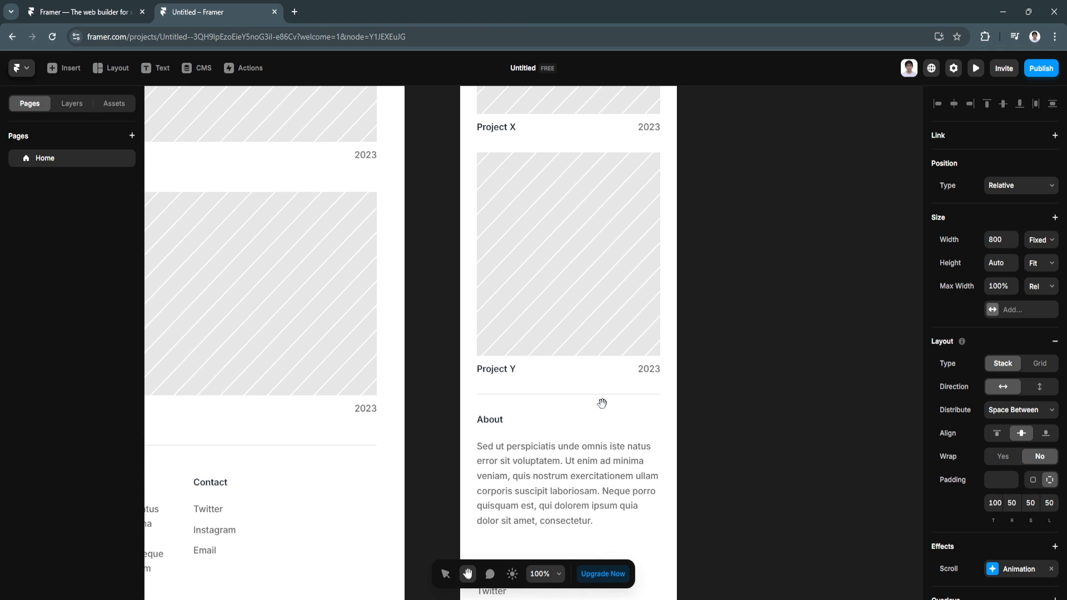
left_click_drag(602, 403, 599, 369)
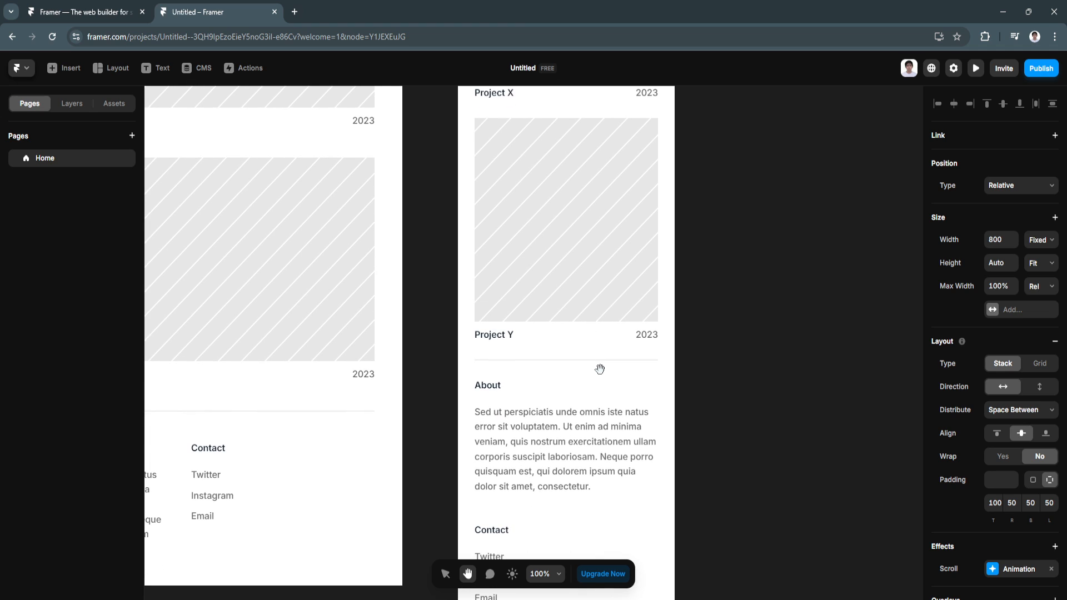
left_click_drag(423, 410, 867, 434)
left_click_drag(385, 348, 841, 431)
left_click_drag(765, 312, 772, 489)
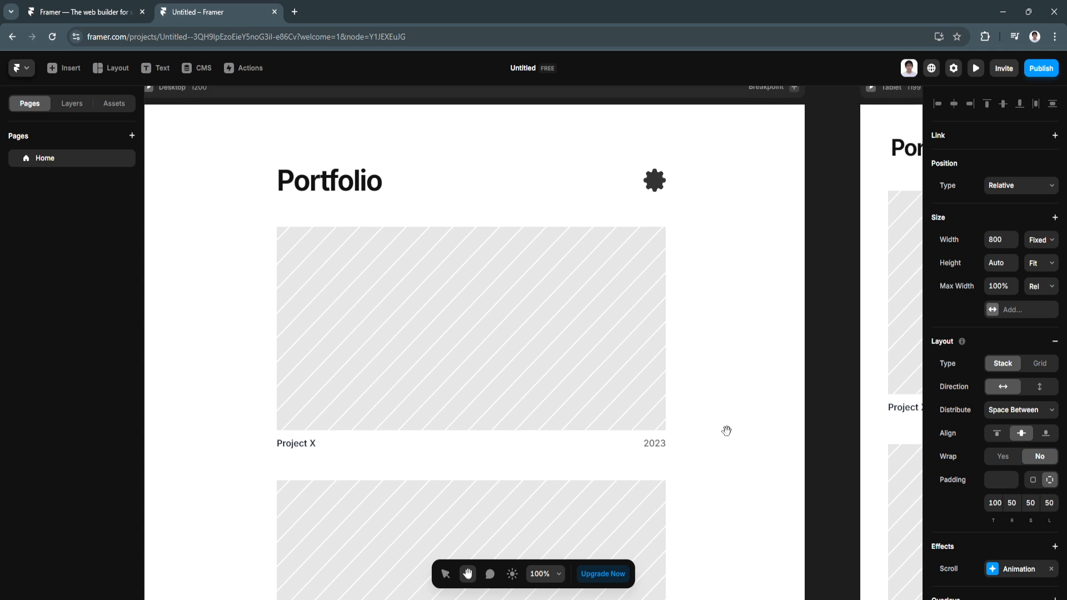
left_click_drag(751, 354, 773, 376)
Step: Replace the Portfolio heading text on the home page with TEST
left_click(353, 207)
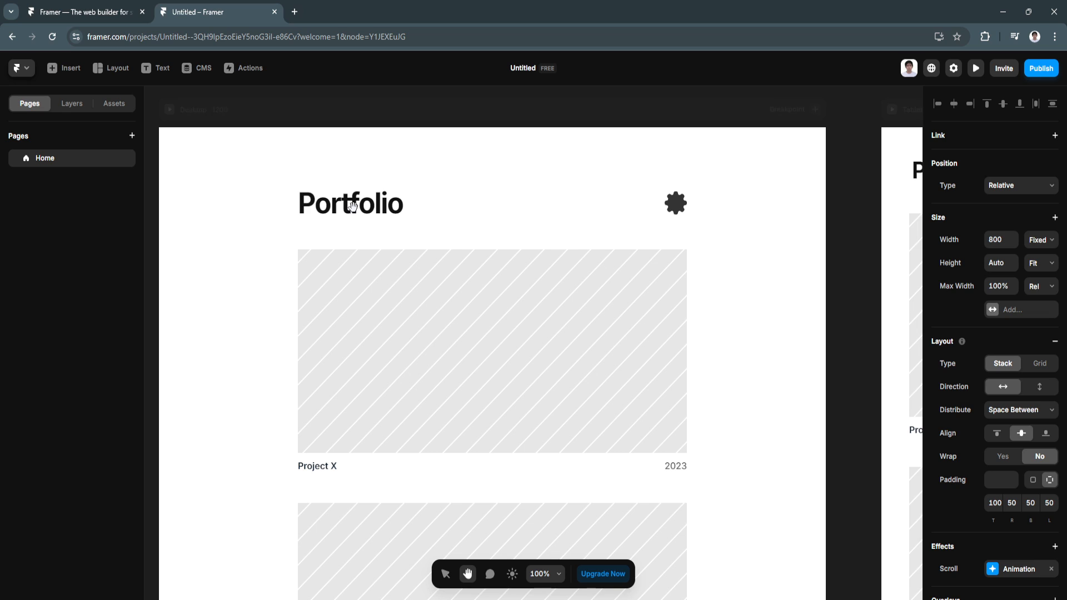
left_click(447, 578)
left_click(322, 212)
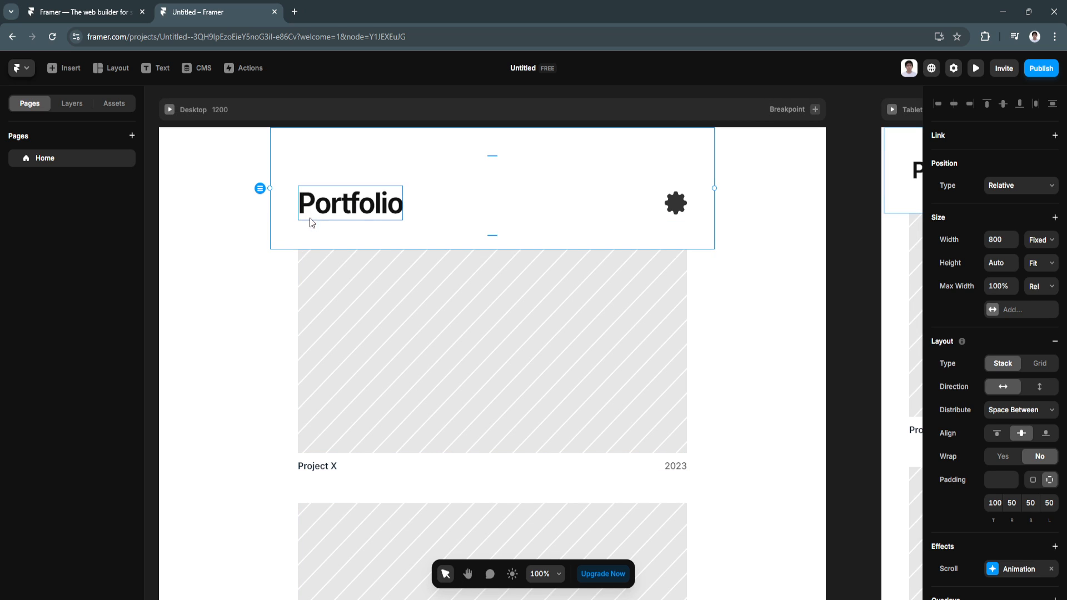
double_click(322, 211)
scroll(666, 302, "up", 1)
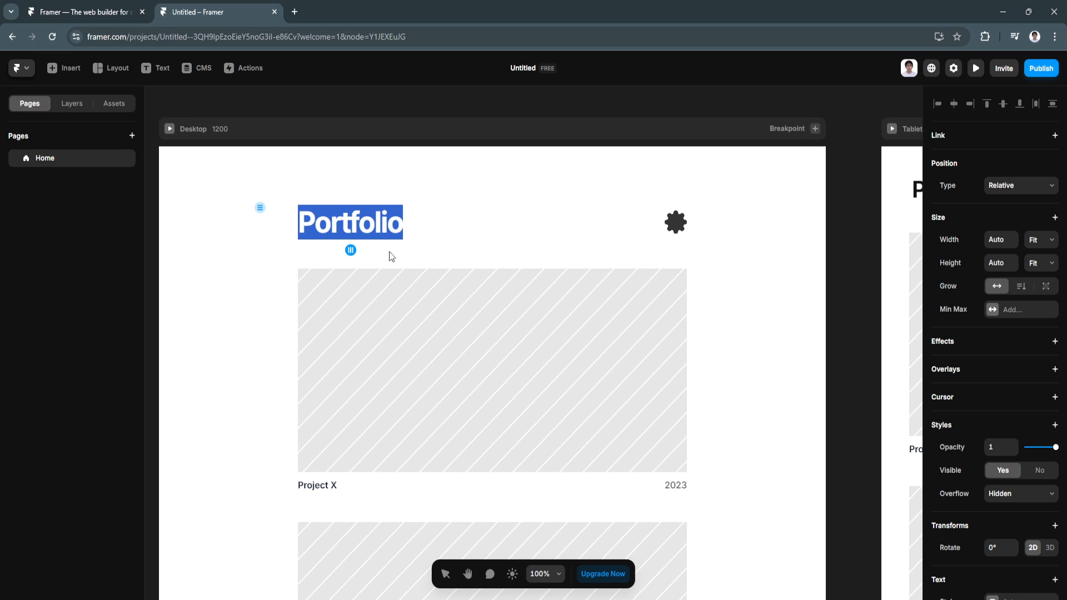
type("TEST")
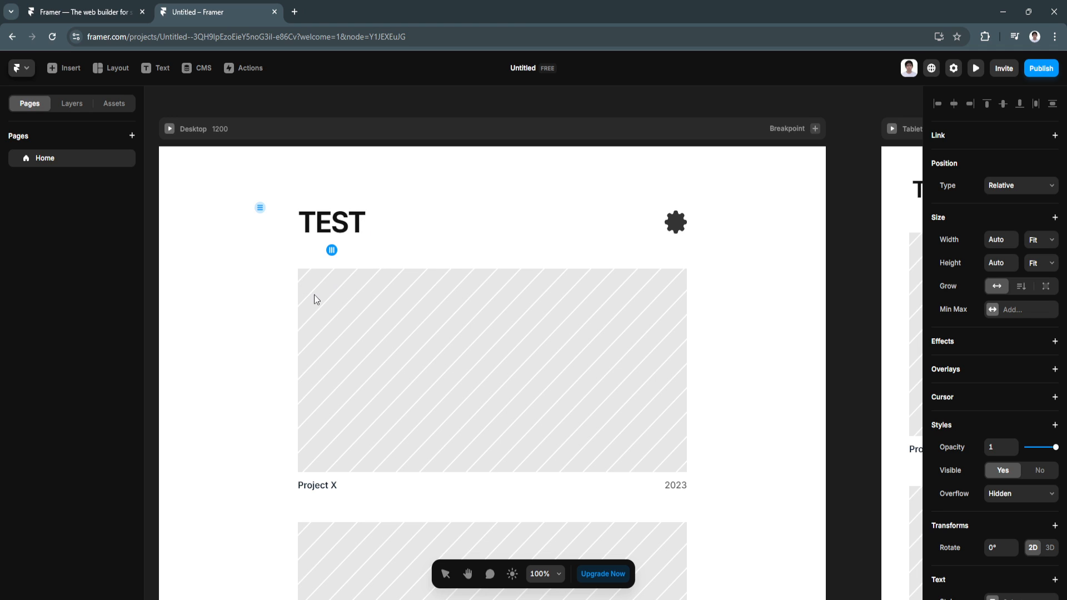
key("Escape")
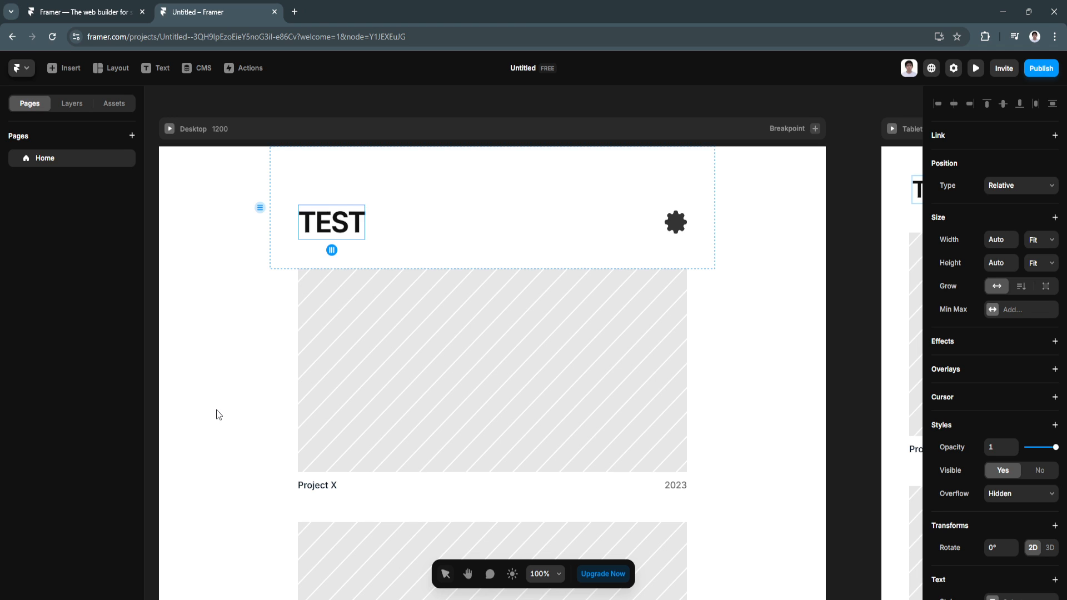
scroll(308, 371, "down", 5)
left_click(369, 271)
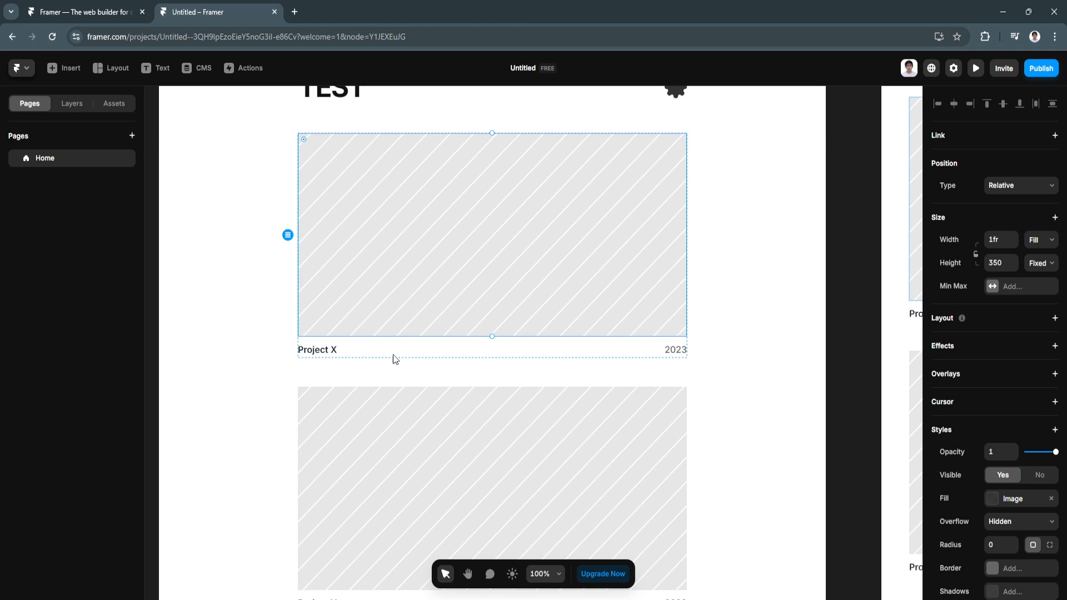
scroll(392, 356, "down", 2)
scroll(398, 369, "up", 3)
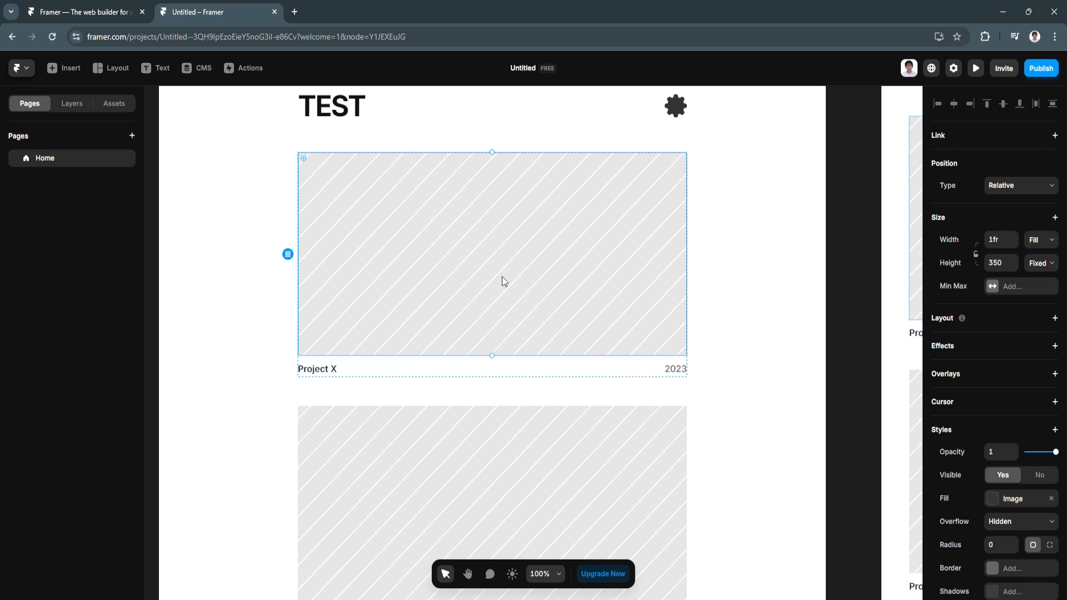
scroll(1056, 346, "down", 3)
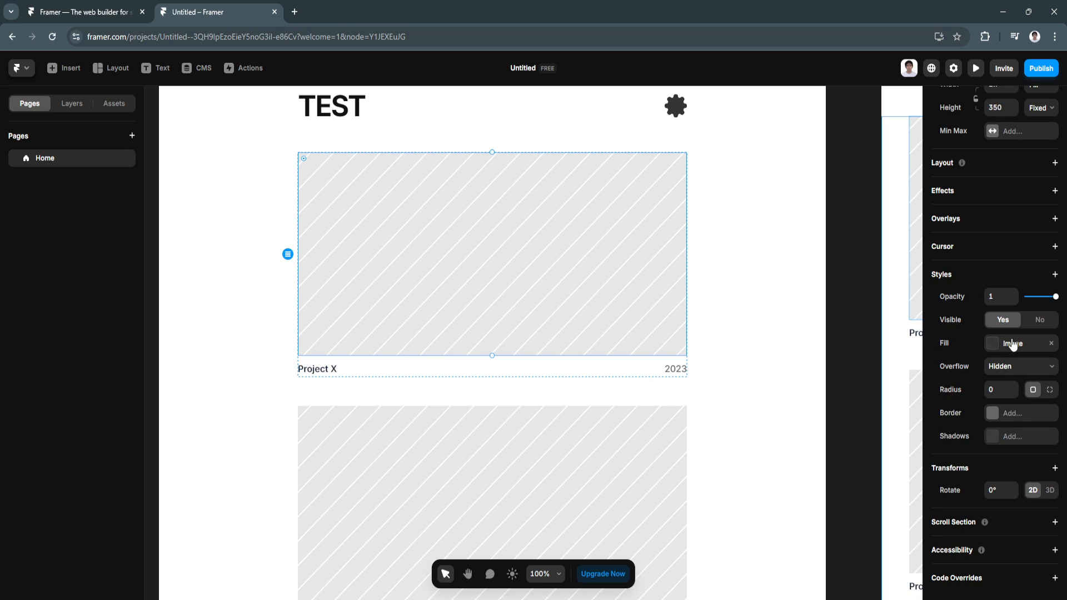
scroll(995, 353, "up", 3)
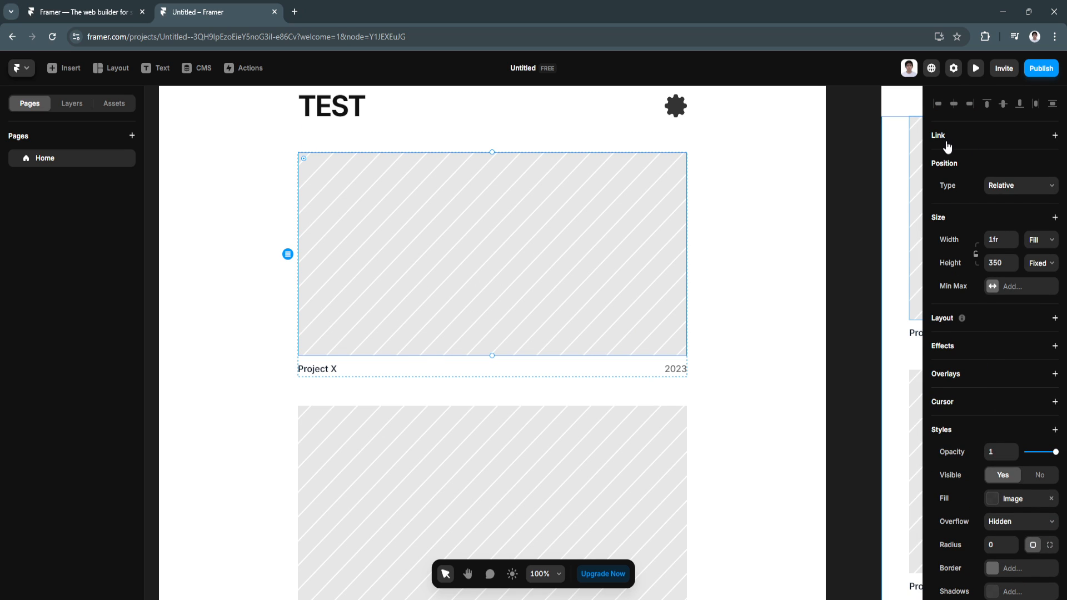
left_click(967, 144)
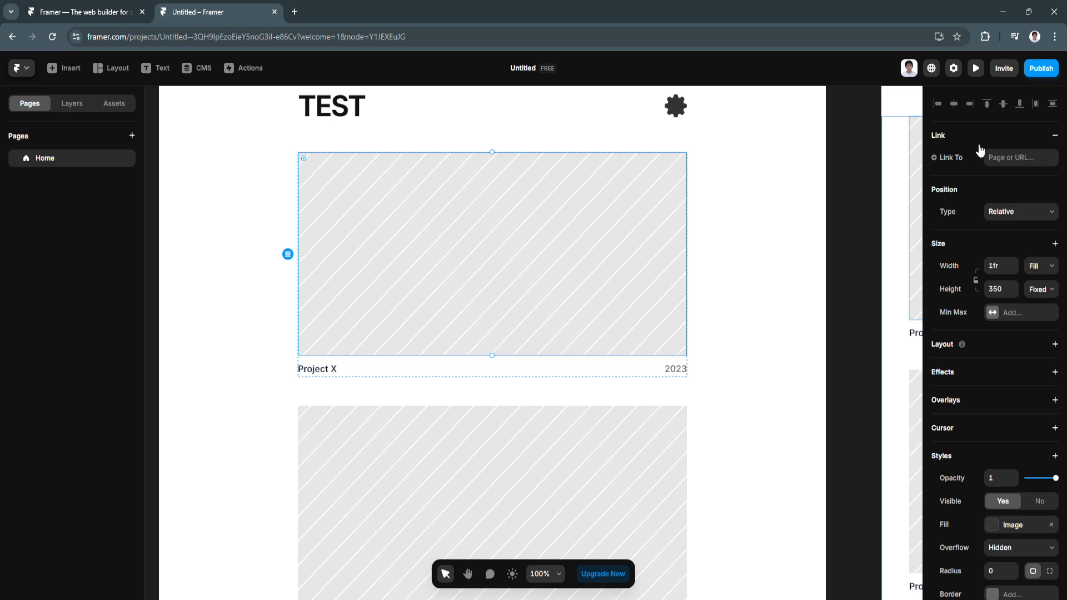
left_click(1010, 158)
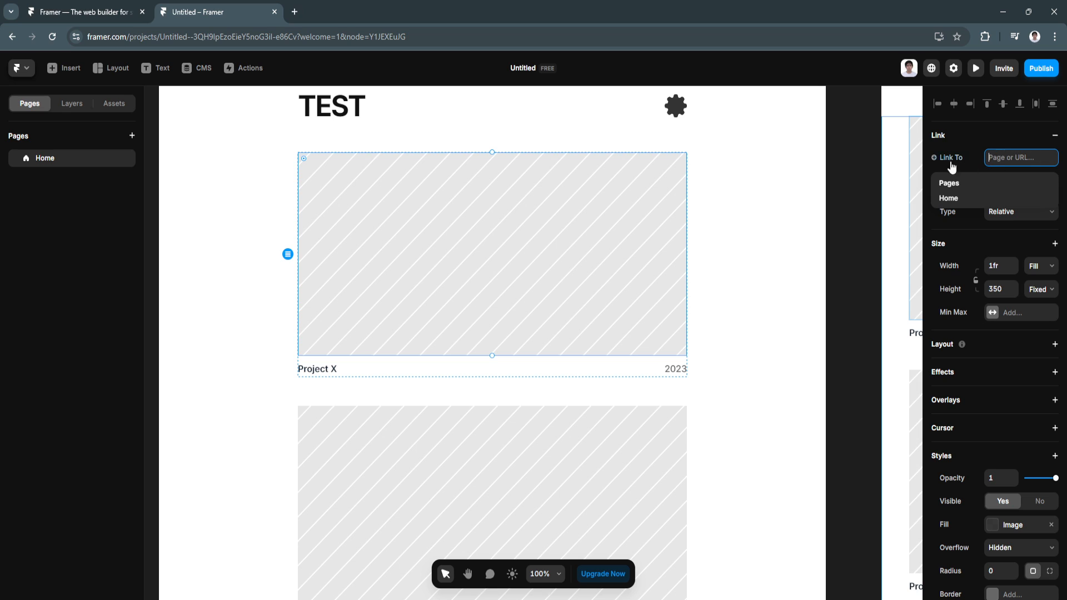
left_click(432, 249)
left_click(720, 283)
left_click(435, 270)
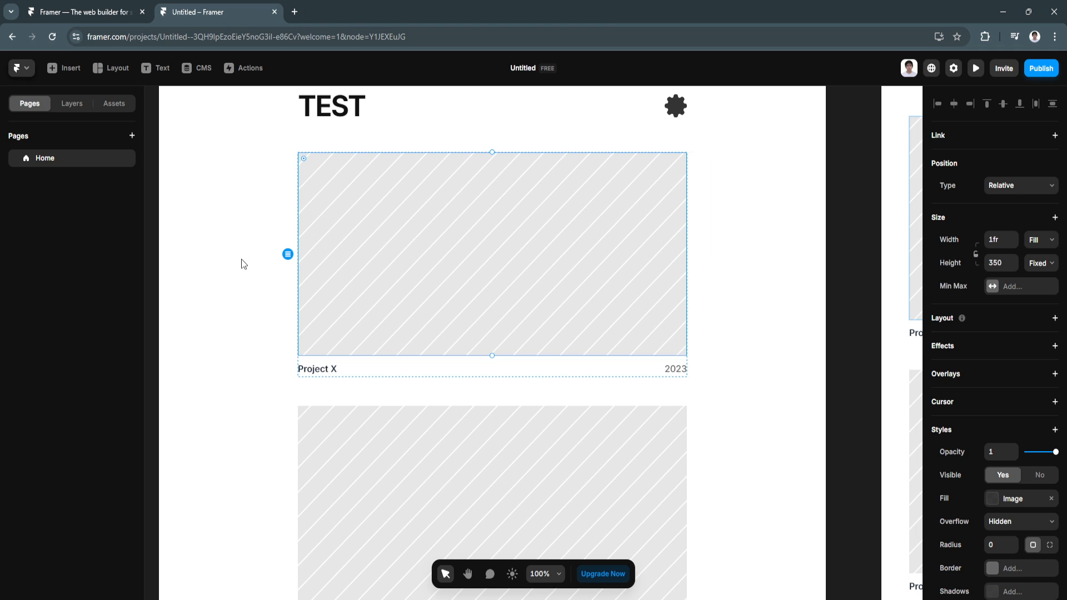
Step: Scroll through the Home canvas, selecting the About paragraph and the project cards stack
scroll(466, 318, "down", 5)
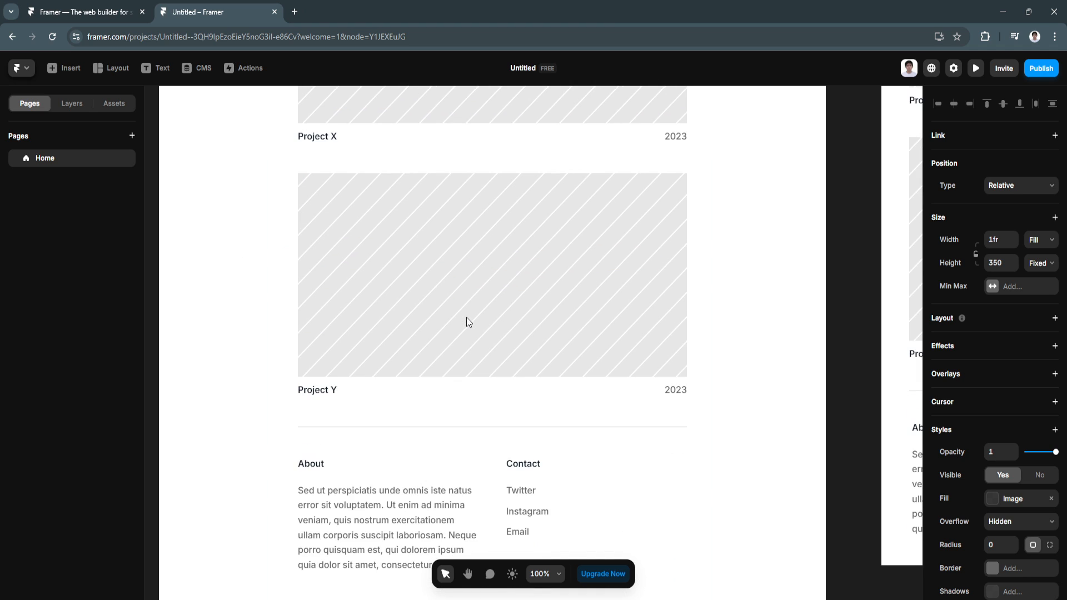
scroll(340, 458, "down", 1)
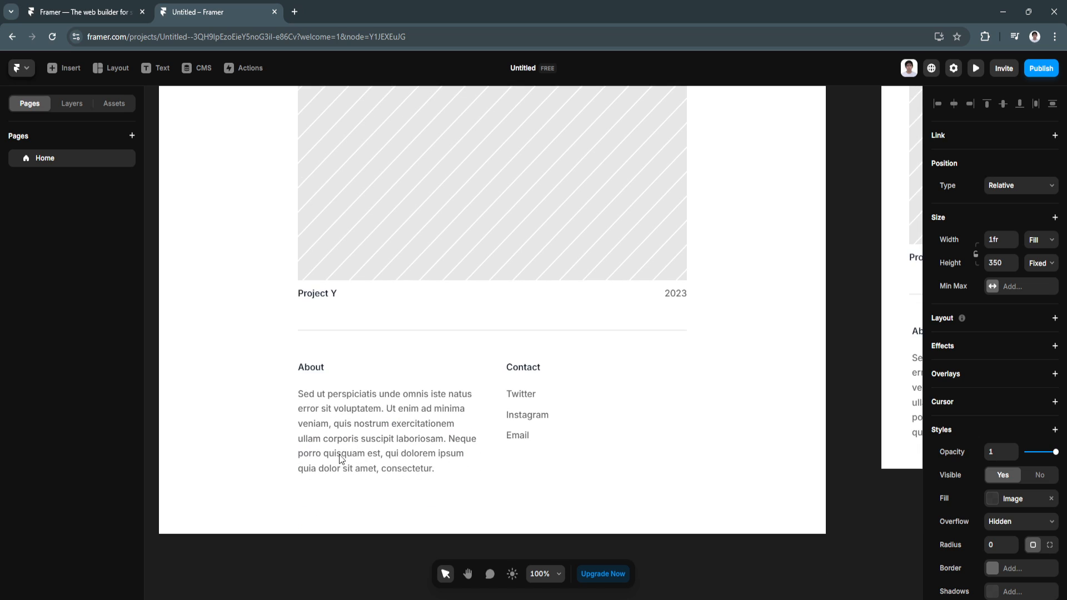
left_click(393, 432)
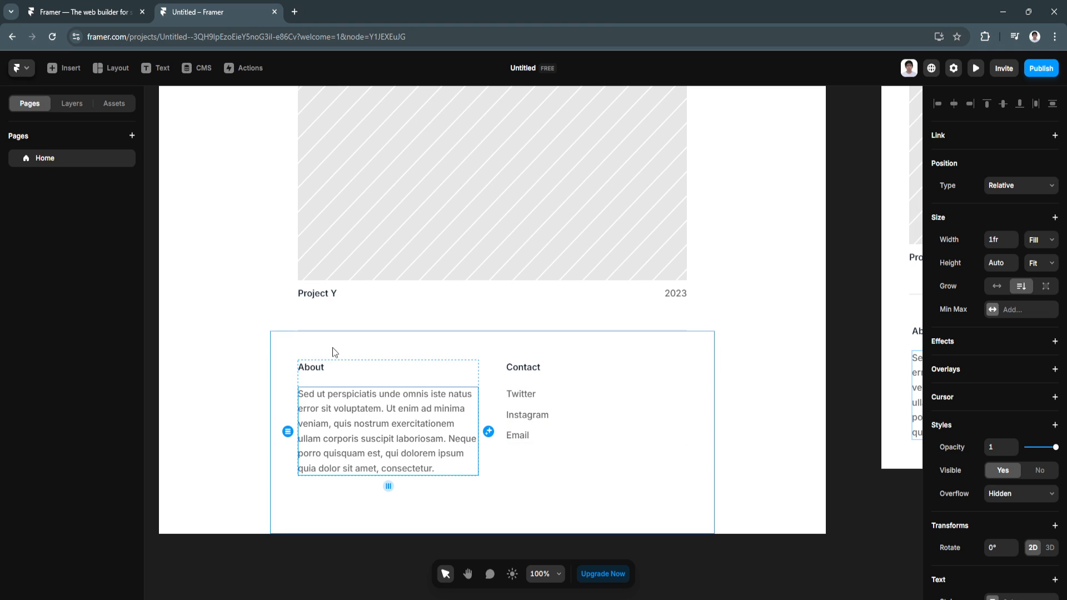
scroll(458, 388, "up", 3)
left_click(269, 342)
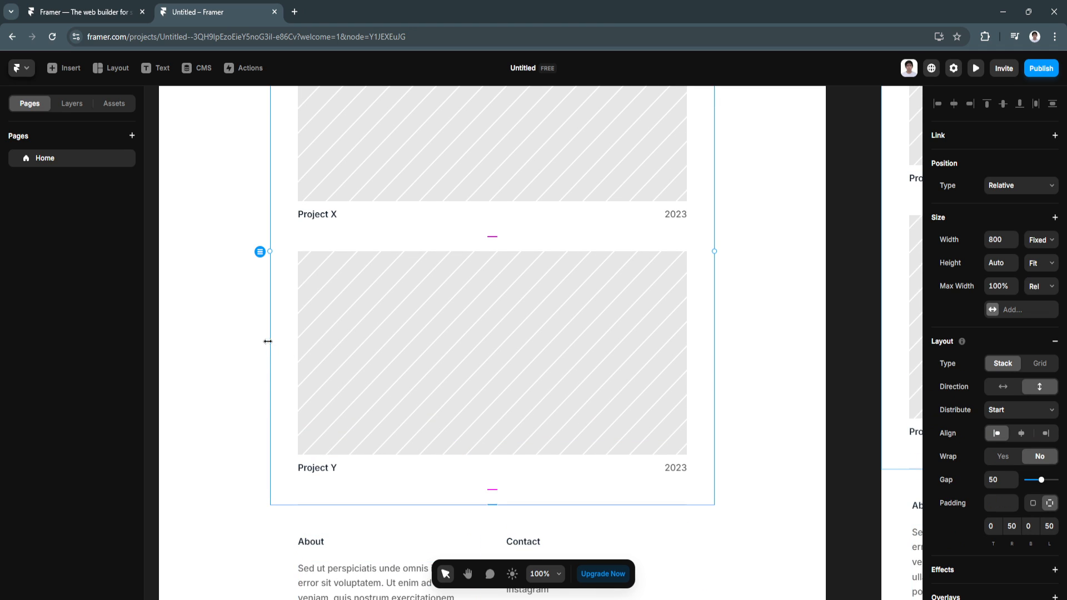
scroll(243, 343, "up", 1)
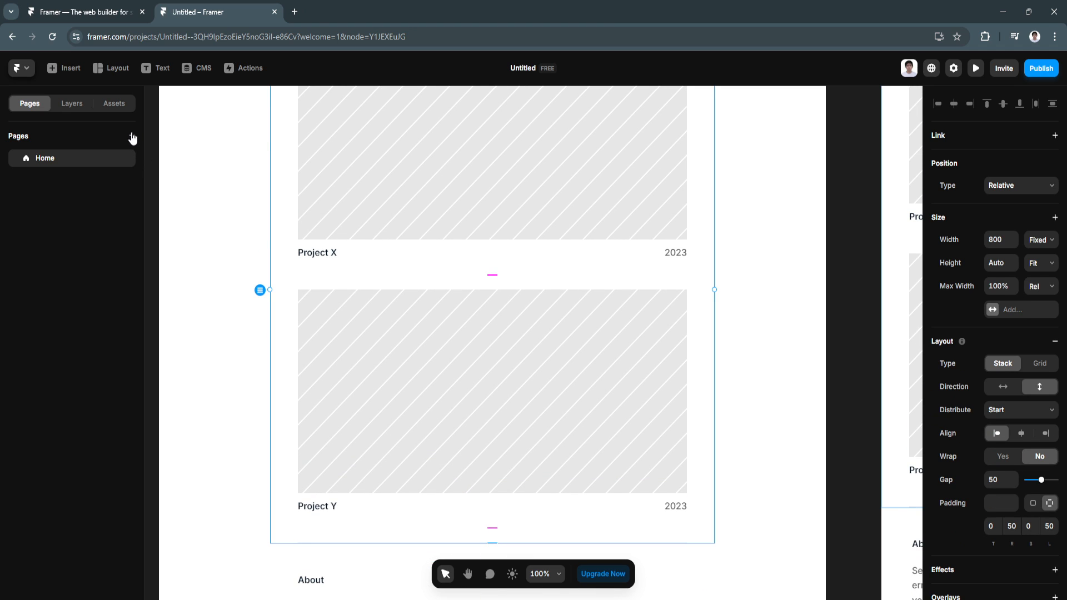
scroll(218, 188, "up", 2)
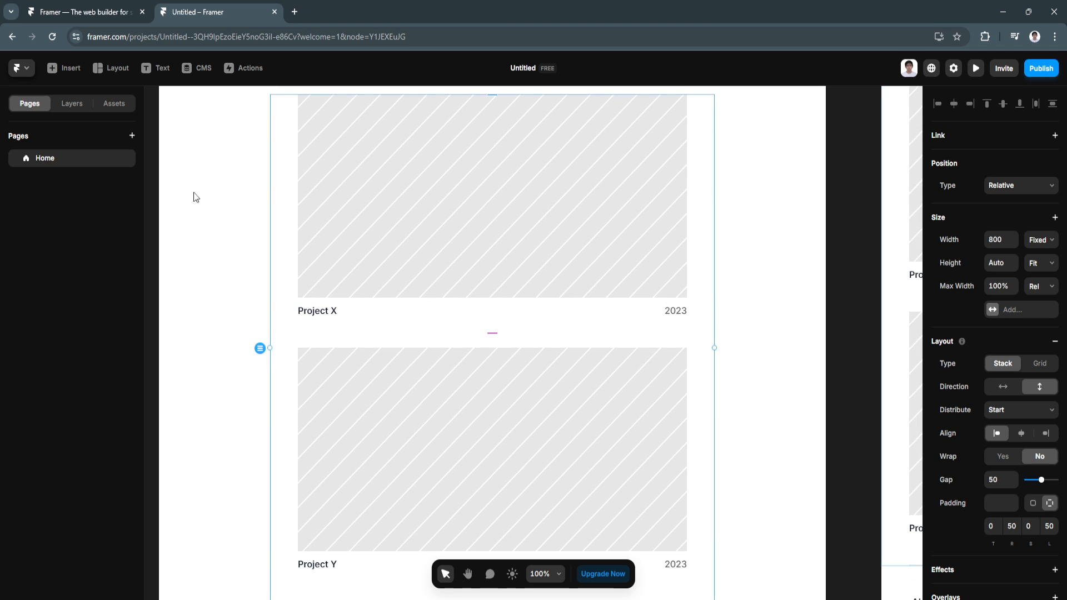
scroll(255, 261, "up", 2)
Step: Add a new blank page, confirm its name, then delete that /page page
left_click(132, 136)
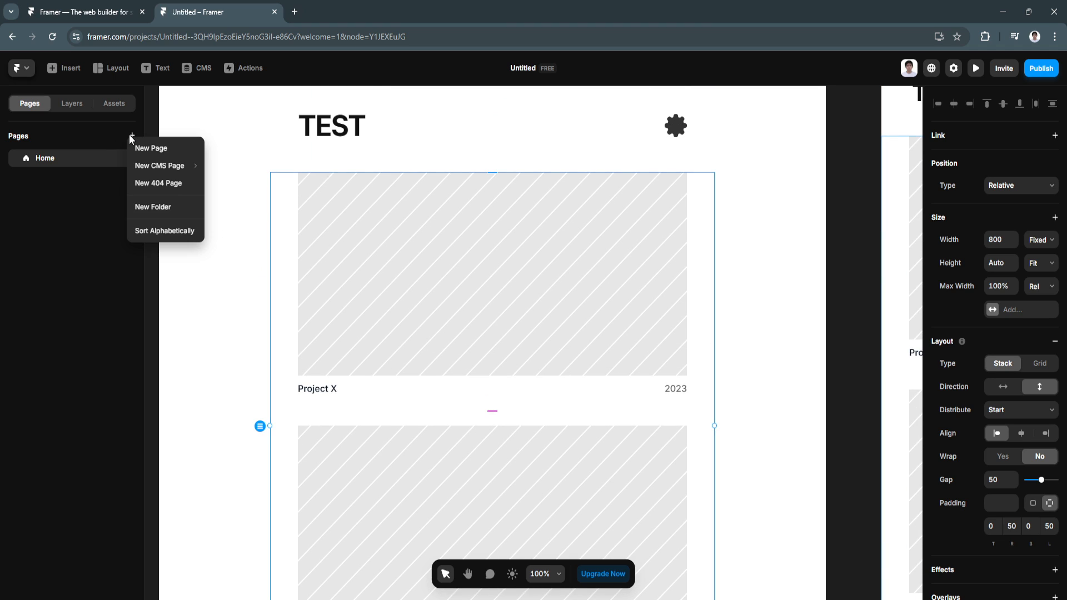
left_click(139, 148)
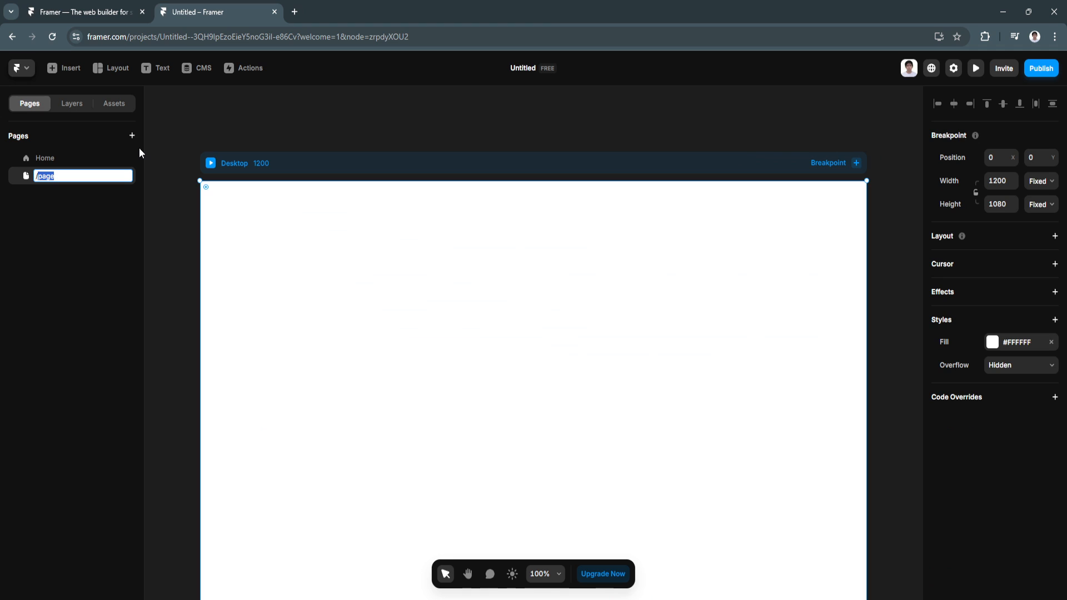
left_click(88, 179)
key("Return")
left_click(124, 176)
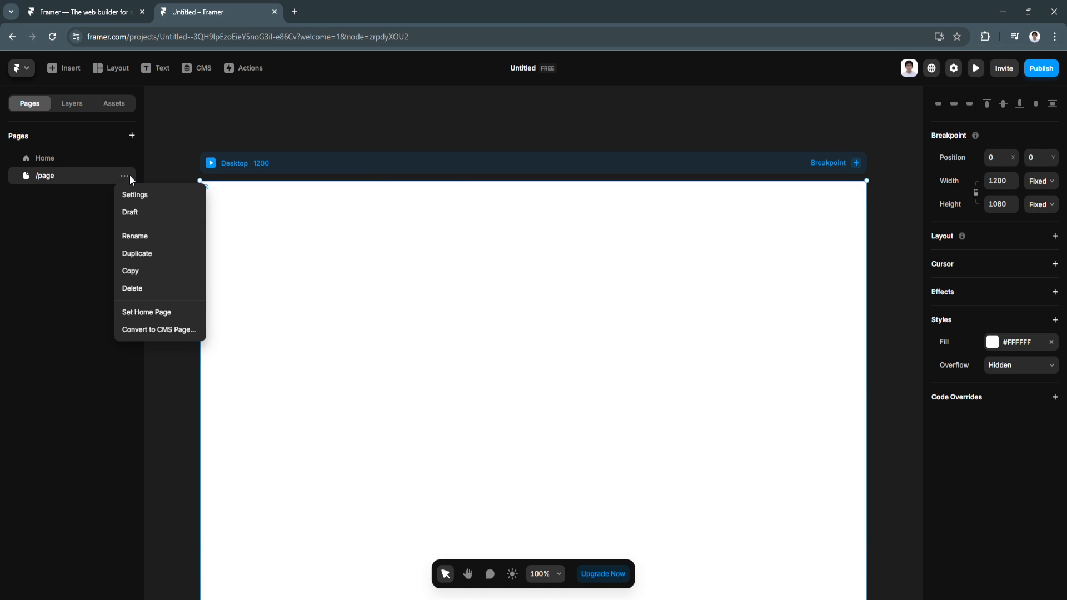
left_click(141, 285)
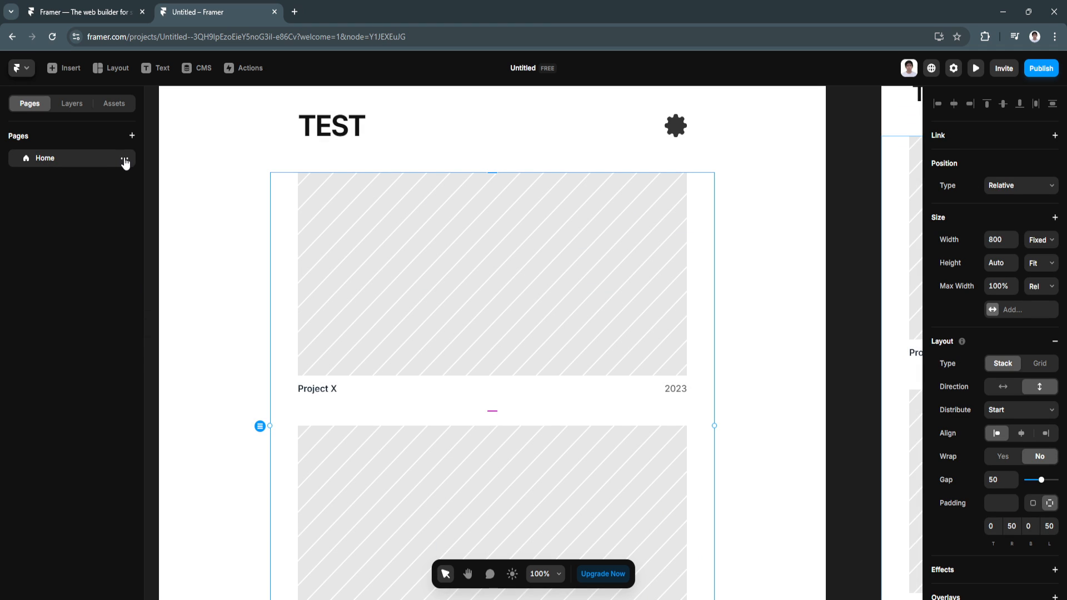
Step: Duplicate the Home page to create /home
left_click(124, 158)
left_click(143, 237)
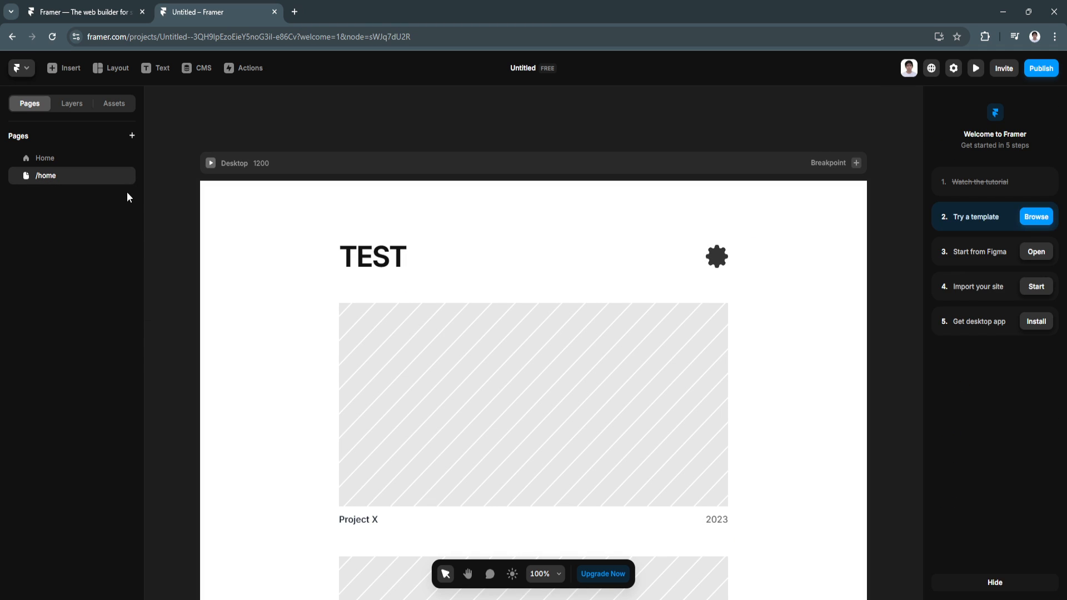
scroll(385, 388, "down", 4)
scroll(386, 389, "down", 3)
Step: Delete the Project X image on /home, allowing the editor clipboard access
scroll(384, 389, "up", 4)
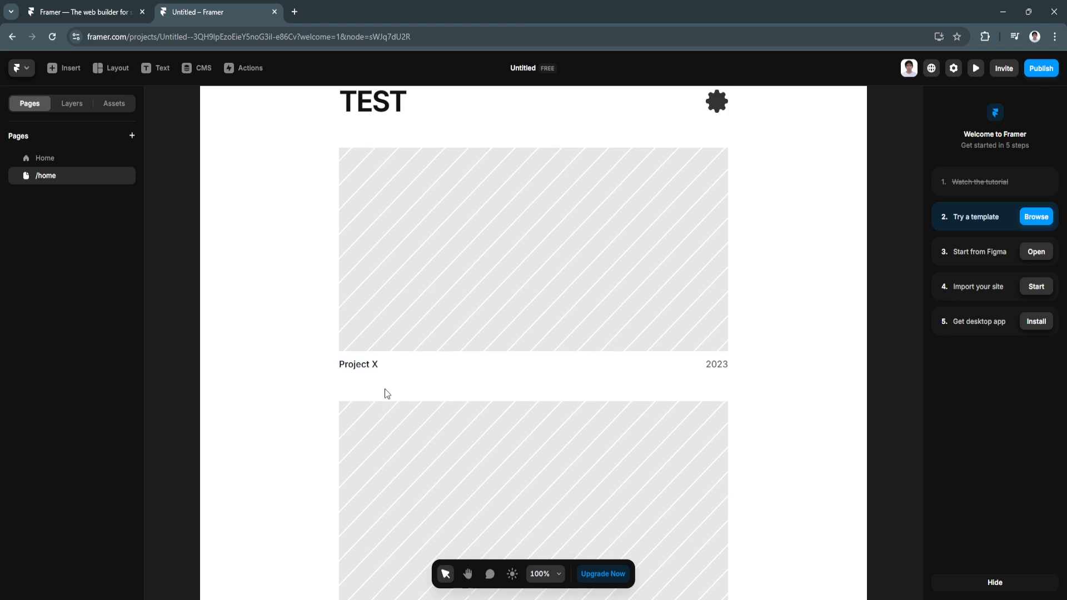
left_click(411, 274)
right_click(382, 266)
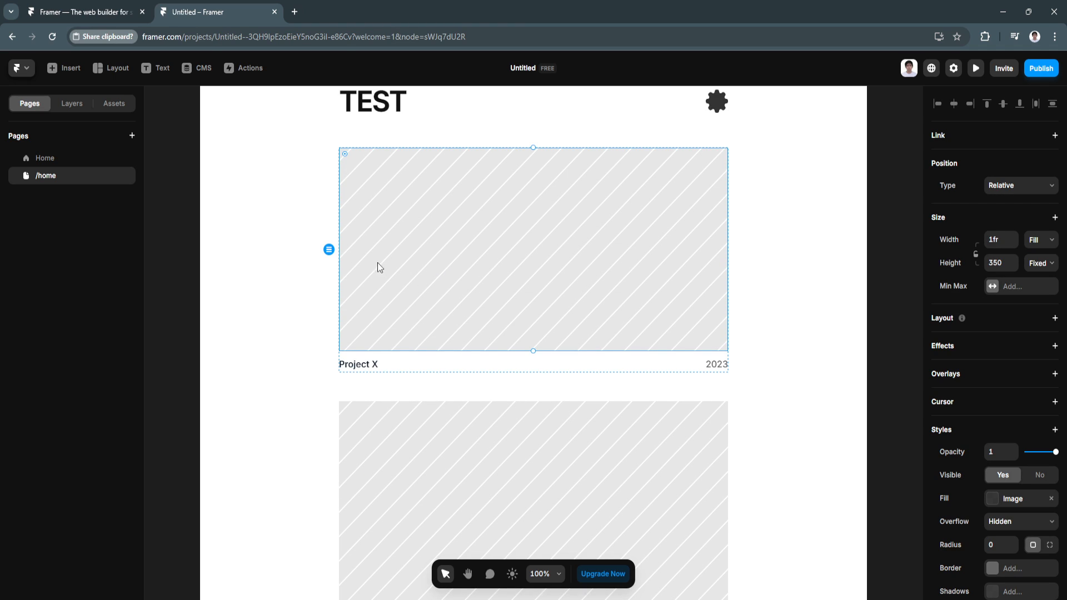
left_click(237, 77)
left_click(419, 238)
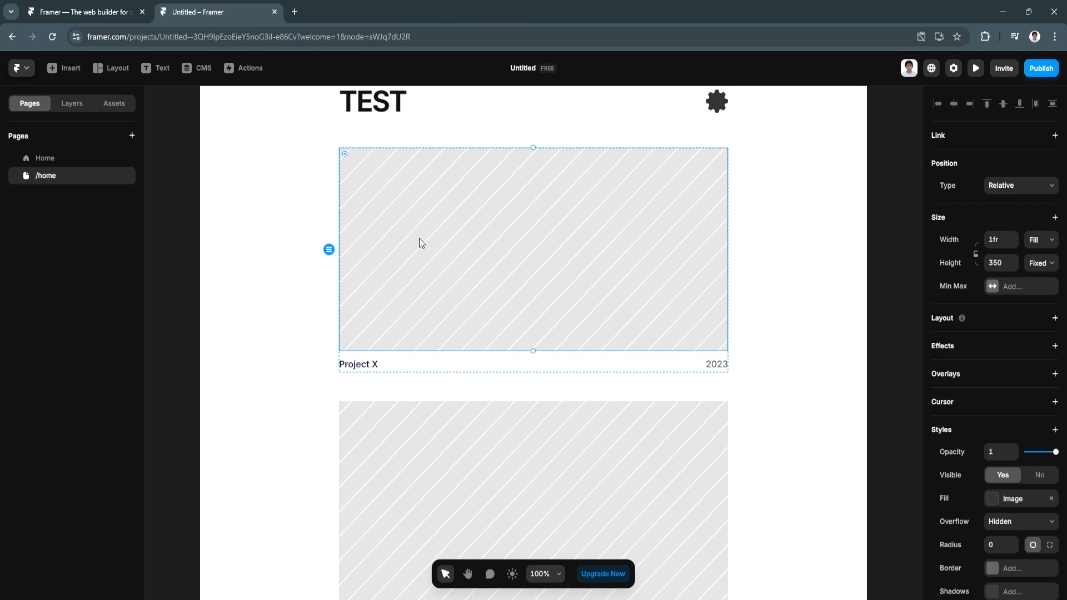
left_click(202, 138)
left_click(433, 432)
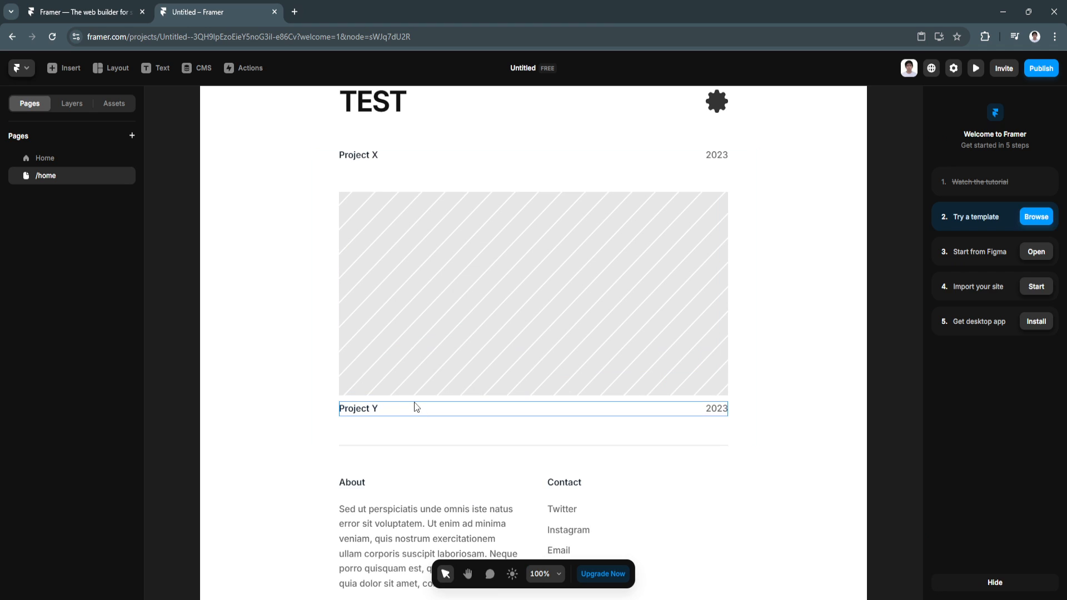
Step: Delete the Project Y image, then view the original Home page
right_click(396, 296)
mouse_move(412, 415)
left_click(411, 449)
scroll(400, 399, "up", 3)
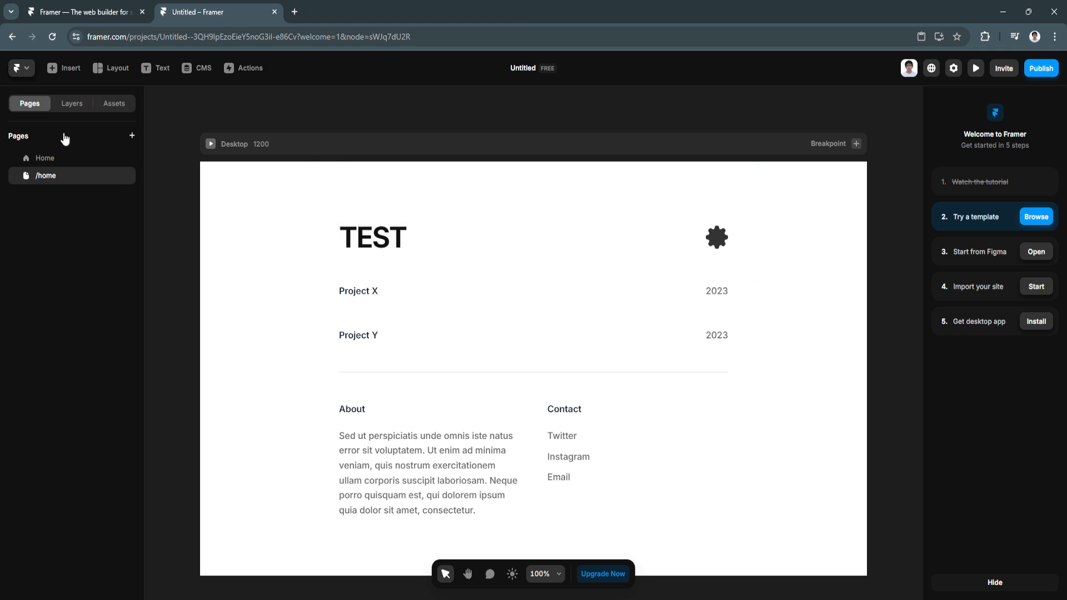
left_click(60, 158)
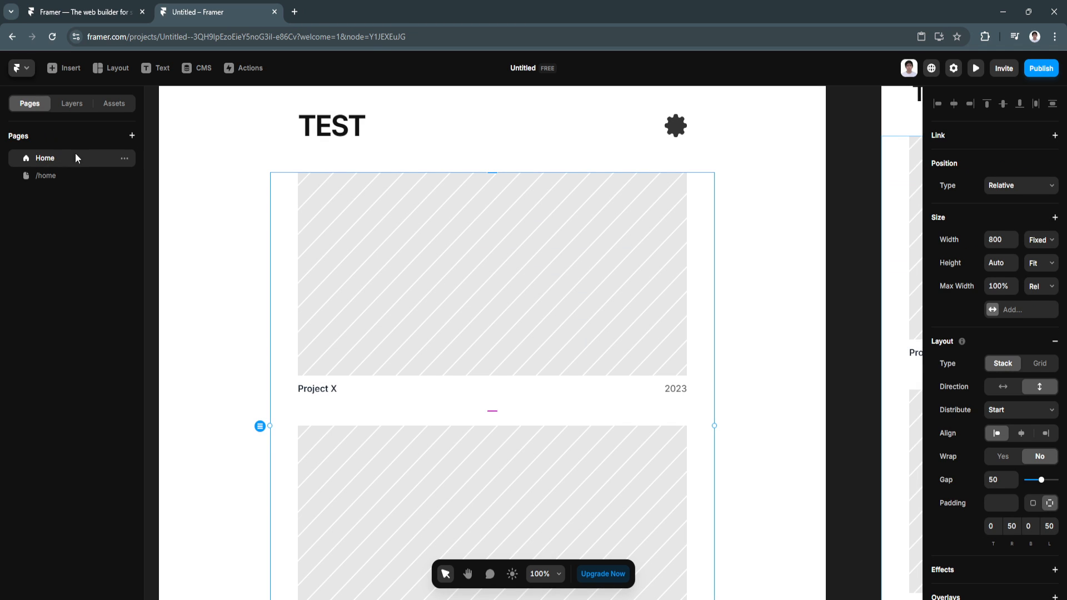
Step: Rename the /home page to Intro
left_click(44, 176)
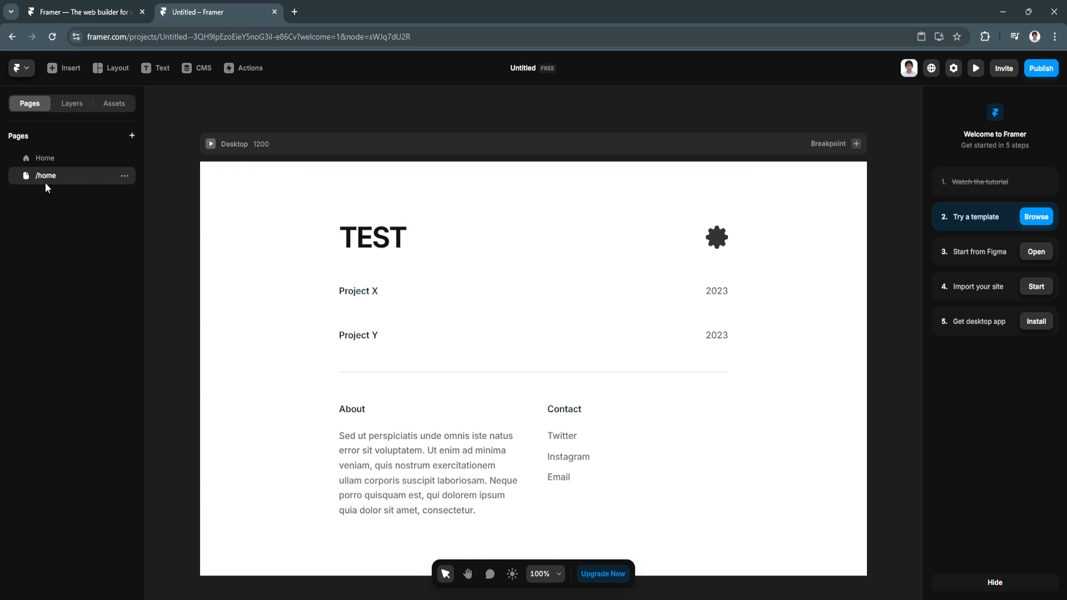
right_click(42, 180)
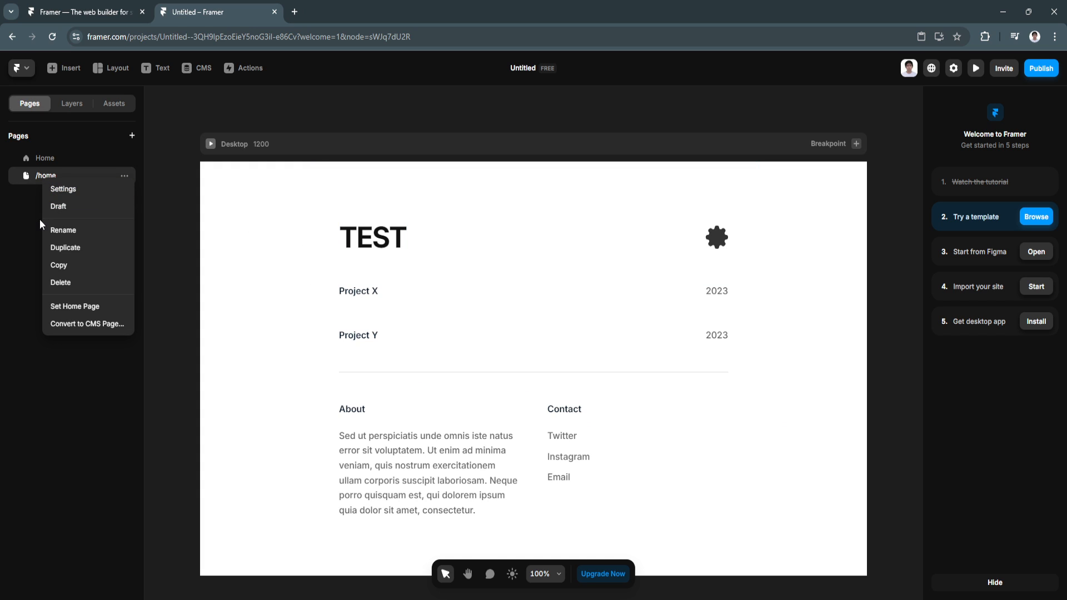
left_click(53, 229)
type("Intro")
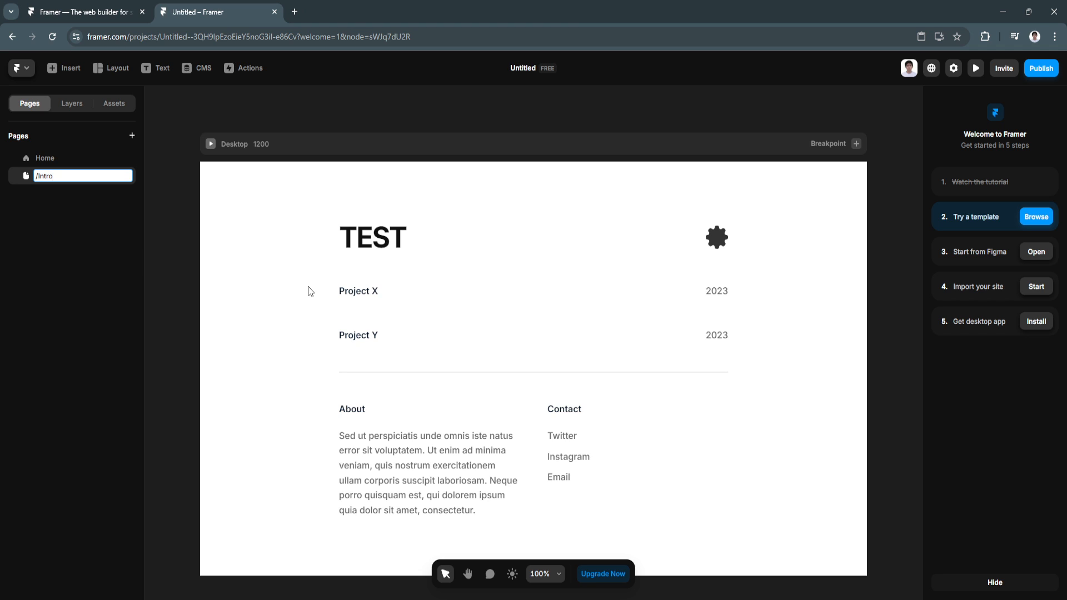
Step: Change the page's TEST heading to MY WORK
double_click(364, 238)
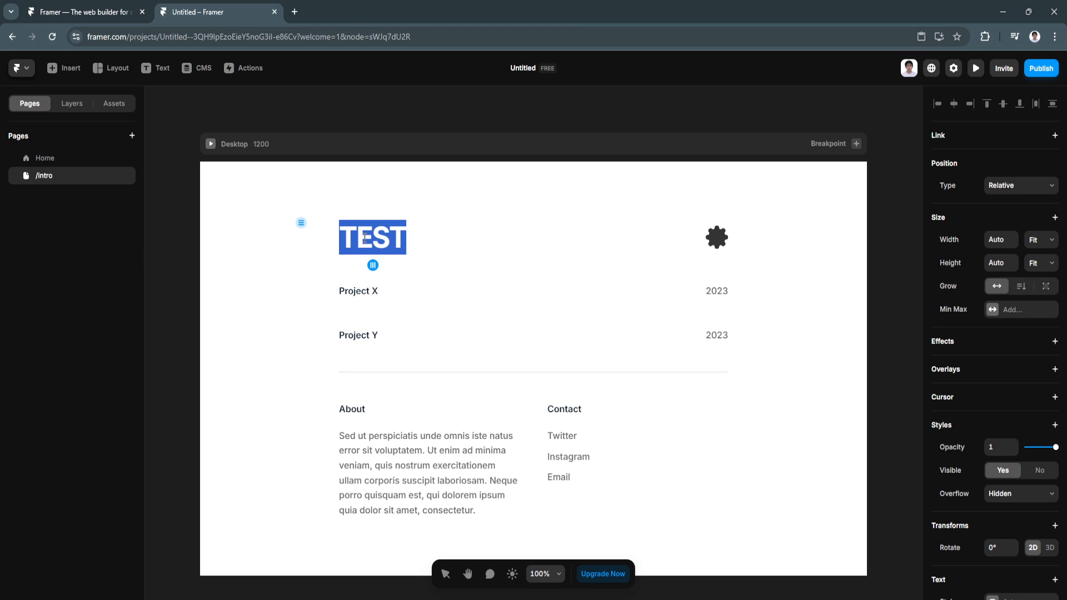
type("MY WORK")
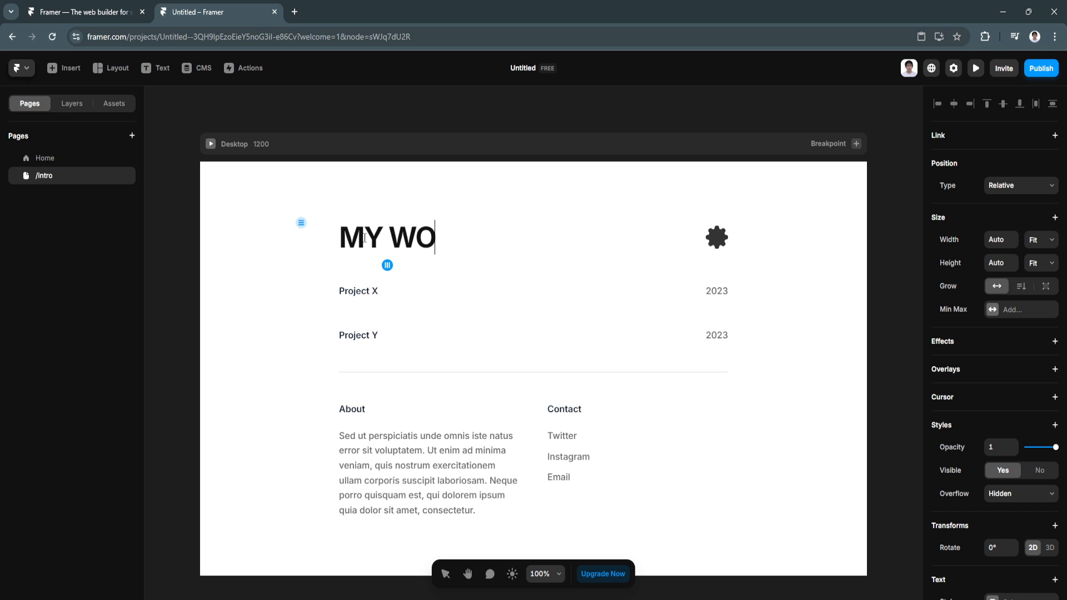
key("BackSpace")
type("RK")
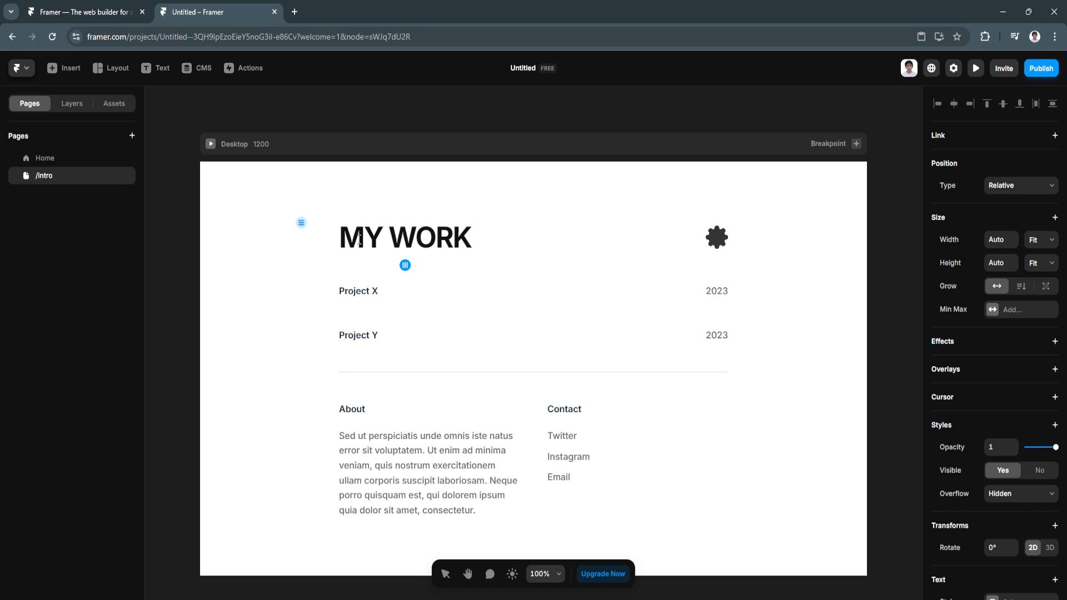
key("Escape")
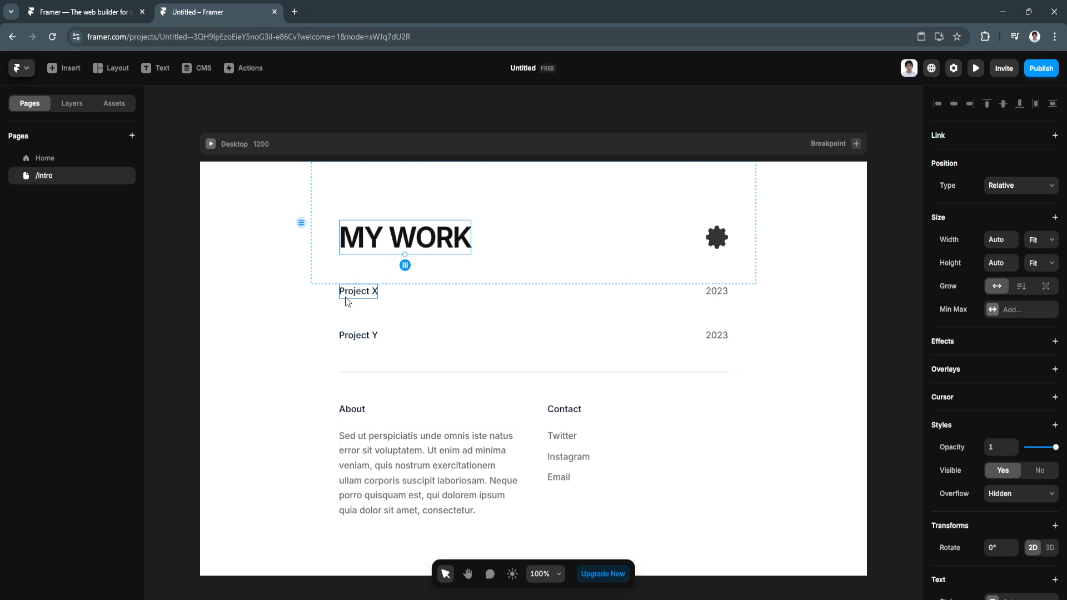
Step: Delete the stack holding the Project X and Project Y rows
left_click(382, 301)
right_click(437, 316)
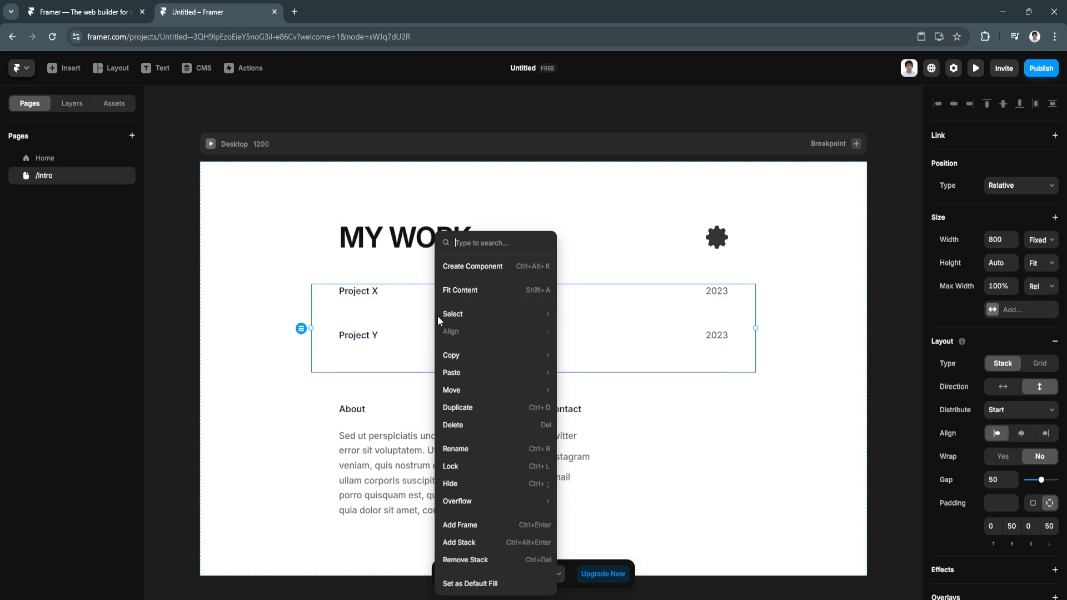
left_click(452, 424)
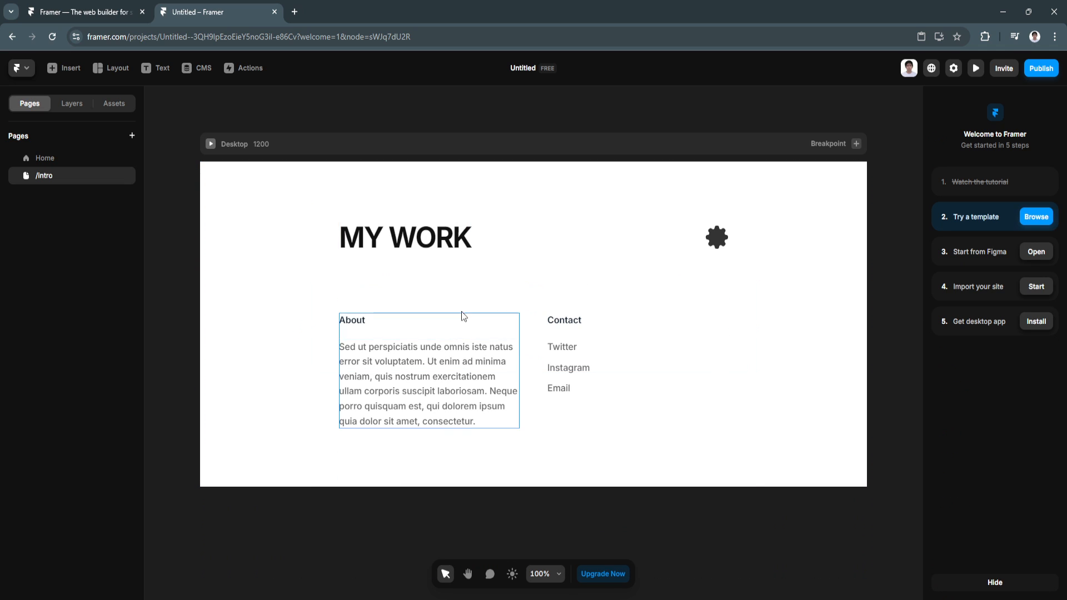
Step: Check the MY WORK header and About/Contact section, then clear the selection
left_click(369, 280)
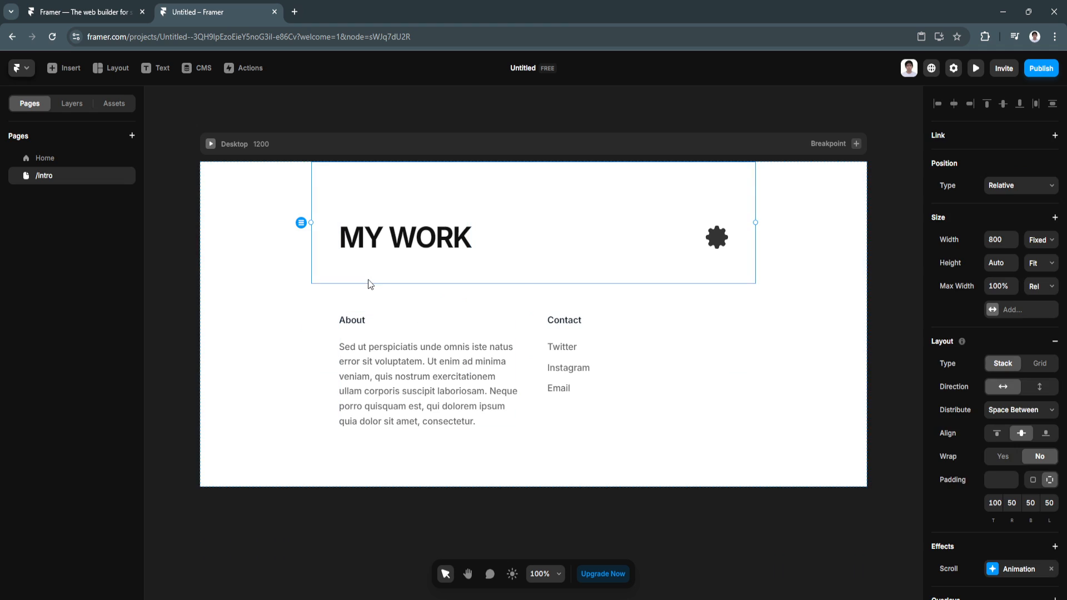
left_click(374, 300)
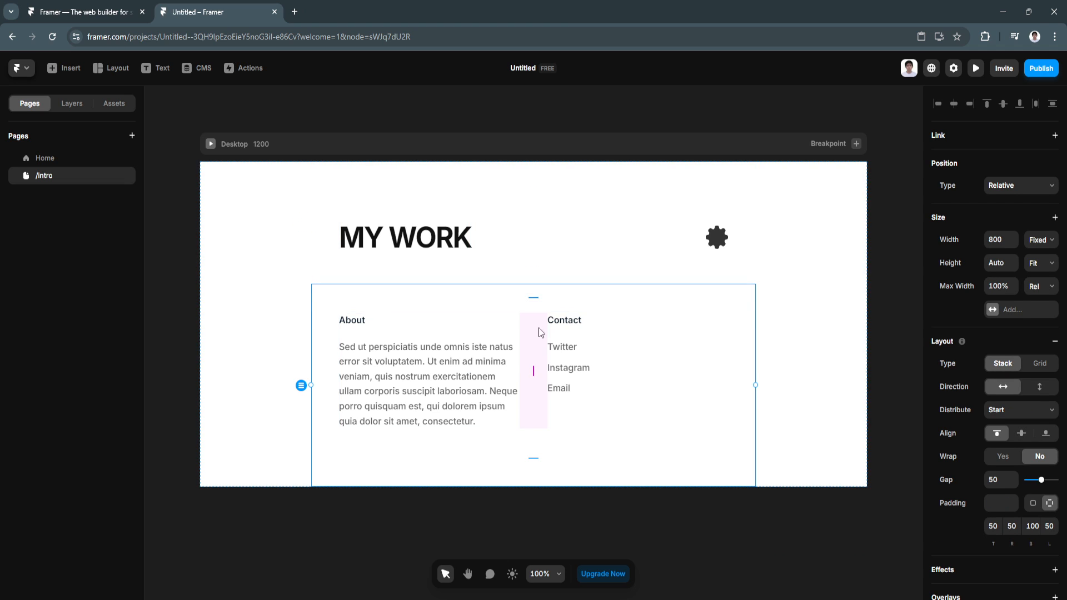
right_click(557, 298)
left_click(492, 333)
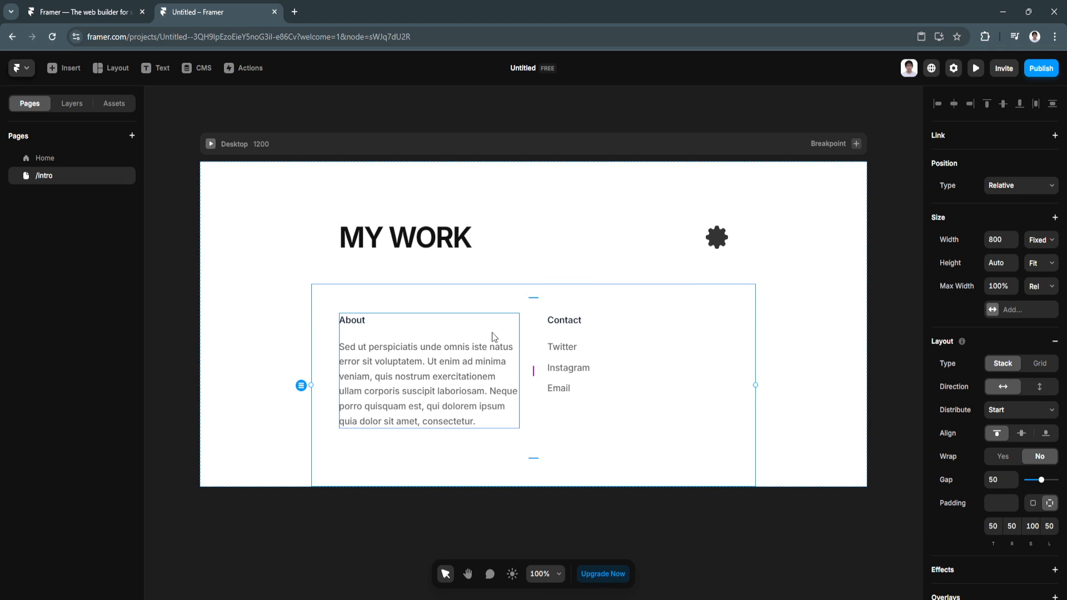
left_click(306, 499)
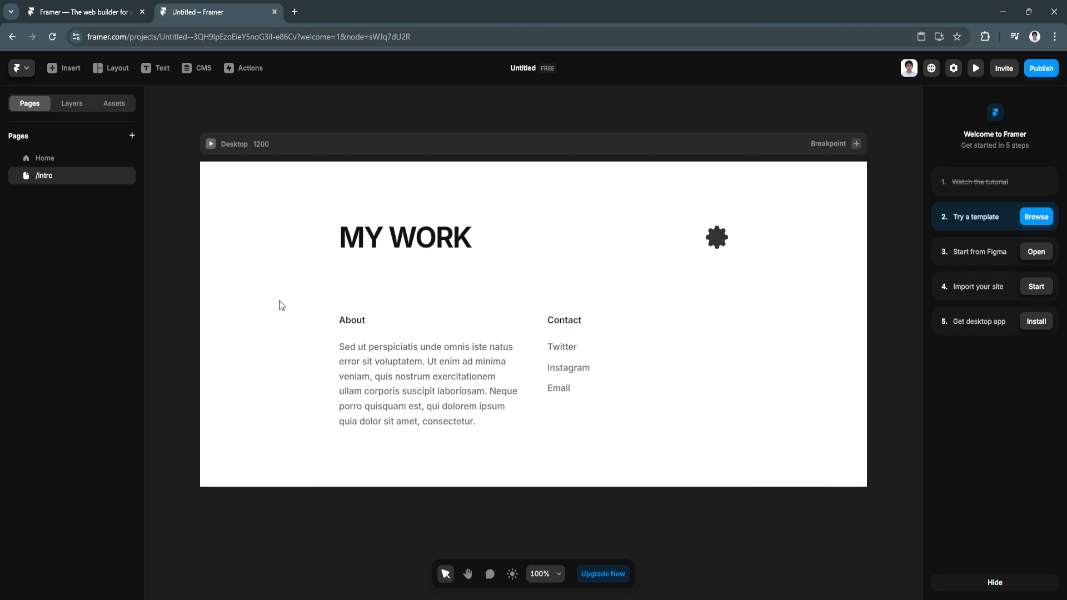
Step: Open the Insert library and browse Creative, Icons and Interactive down to Social's Instagram and Facebook embeds
left_click(77, 70)
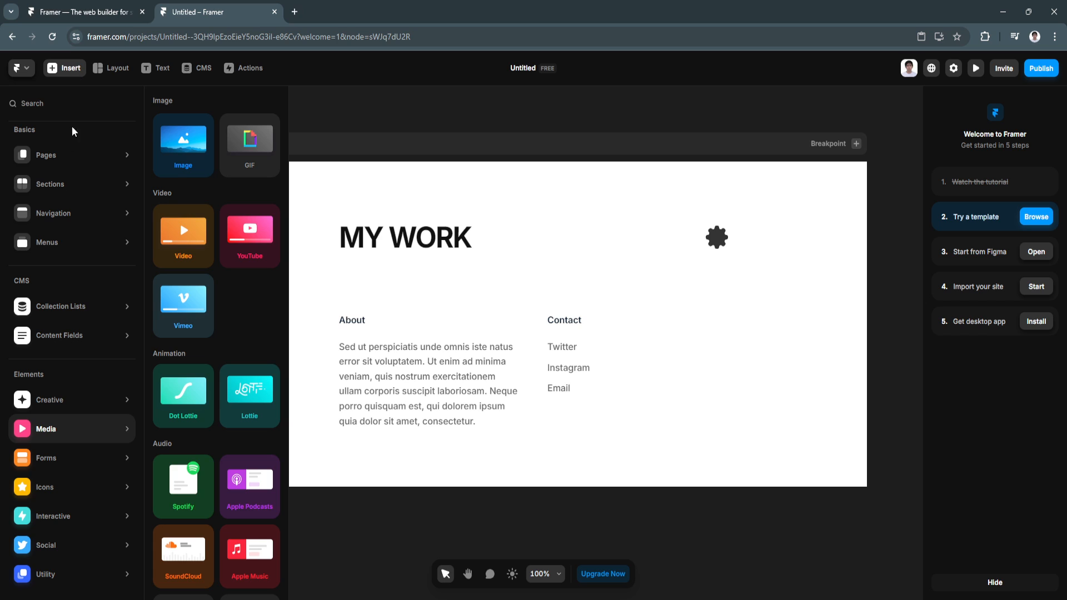
mouse_move(78, 192)
mouse_move(76, 220)
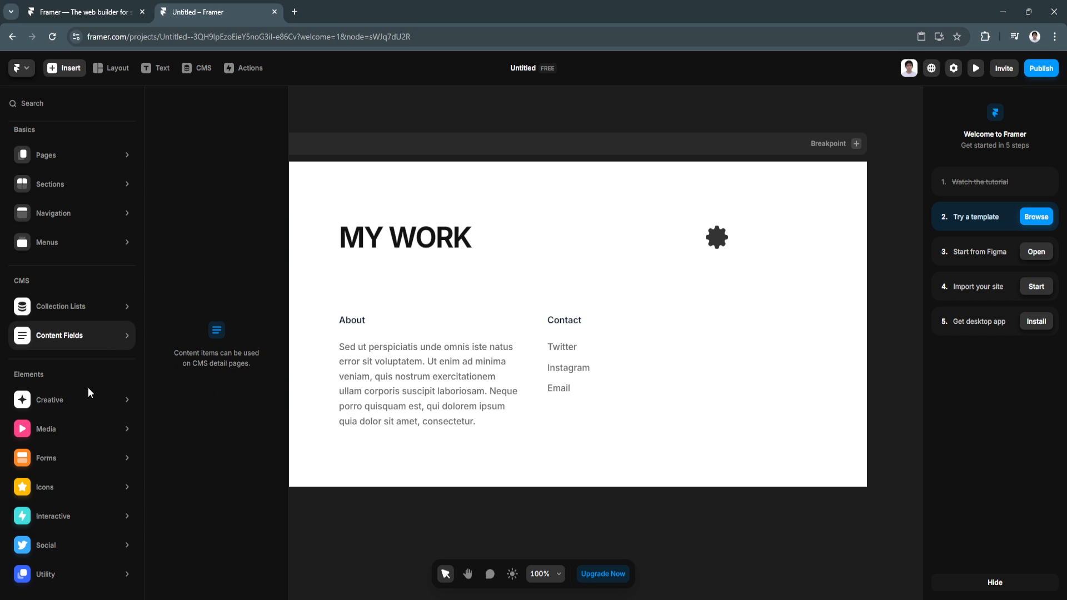
mouse_move(87, 401)
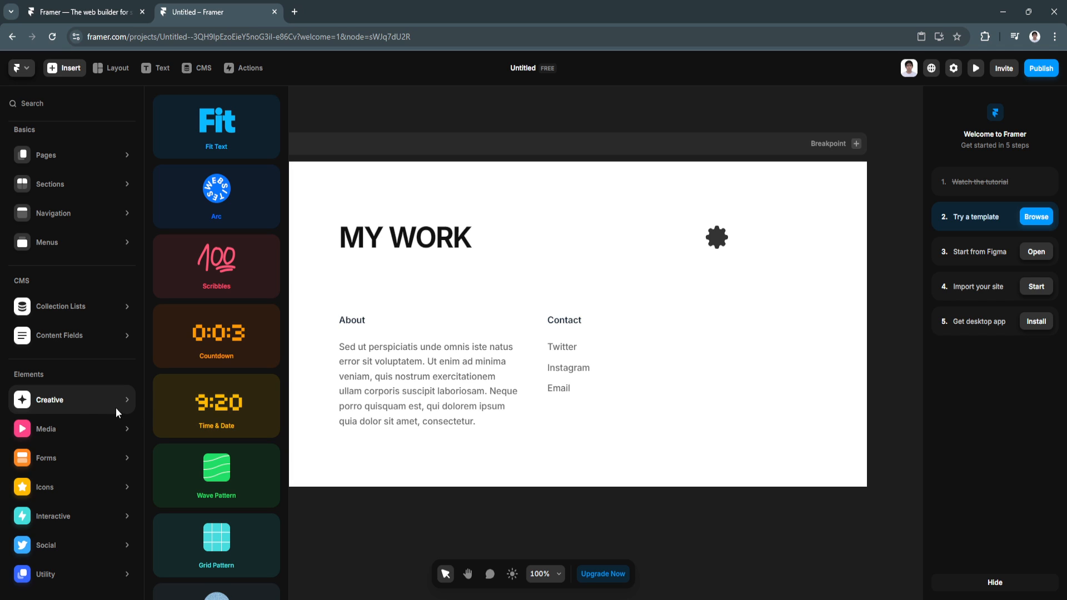
mouse_move(91, 456)
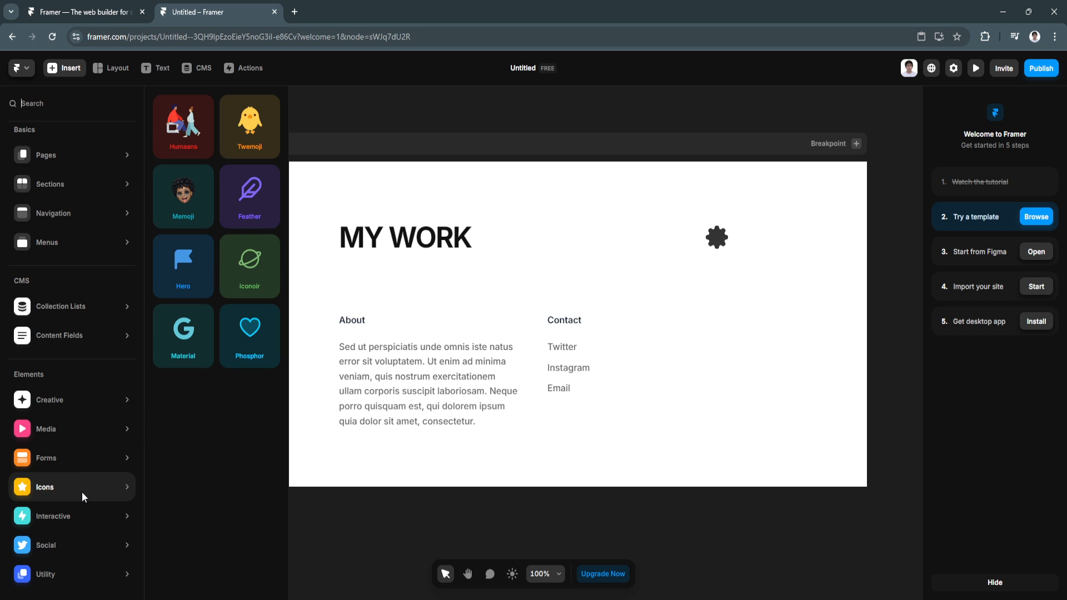
mouse_move(79, 510)
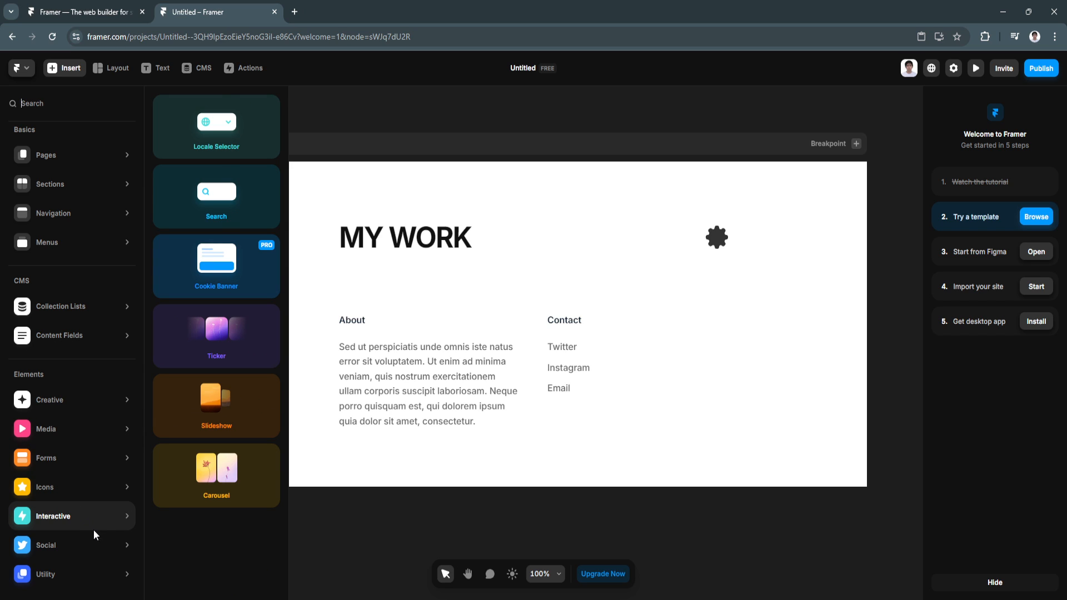
mouse_move(93, 550)
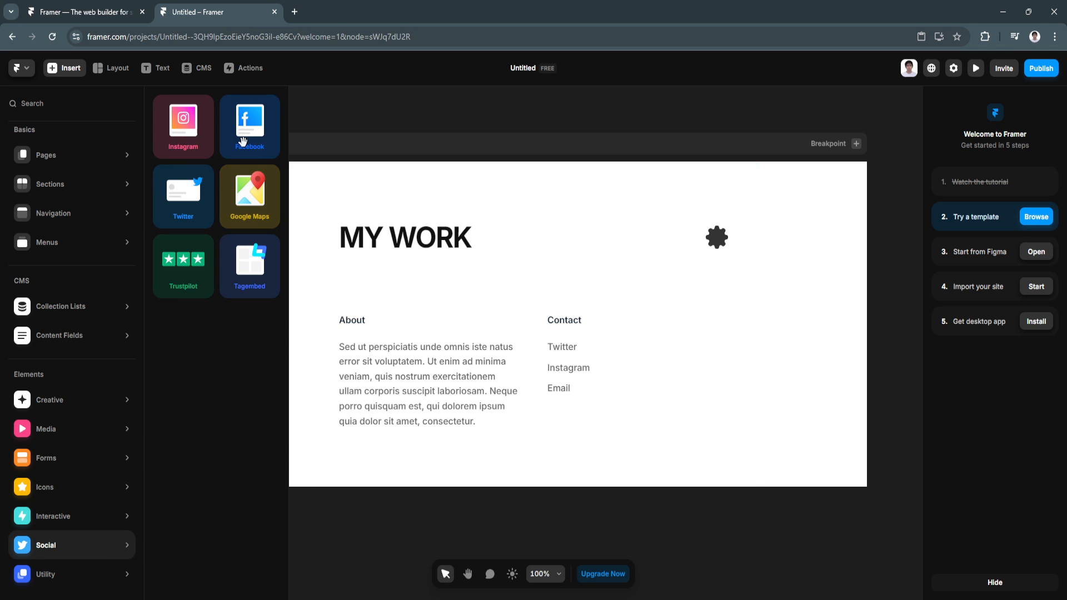
Step: Insert an Instagram embed into the /intro Desktop frame, left of the About column
left_click(199, 131)
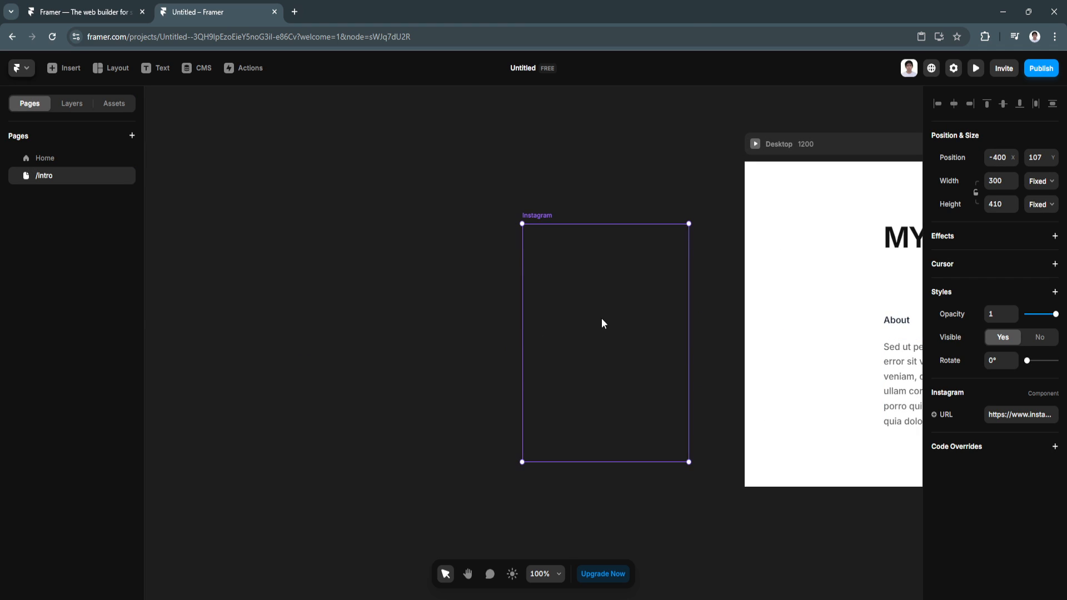
left_click_drag(602, 322, 863, 317)
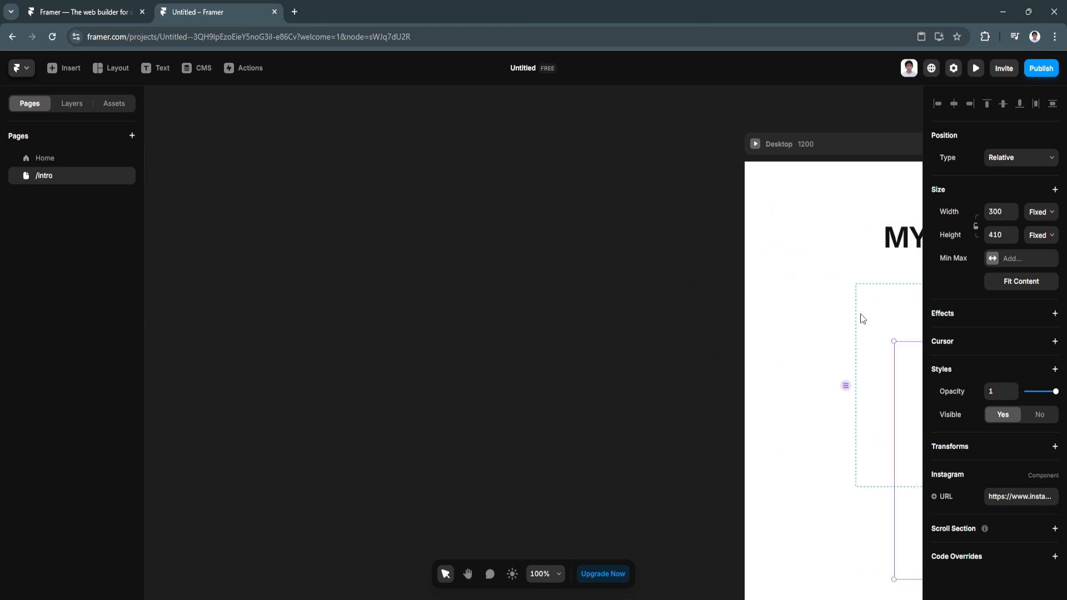
left_click(467, 578)
left_click_drag(536, 461, 136, 383)
left_click(468, 582)
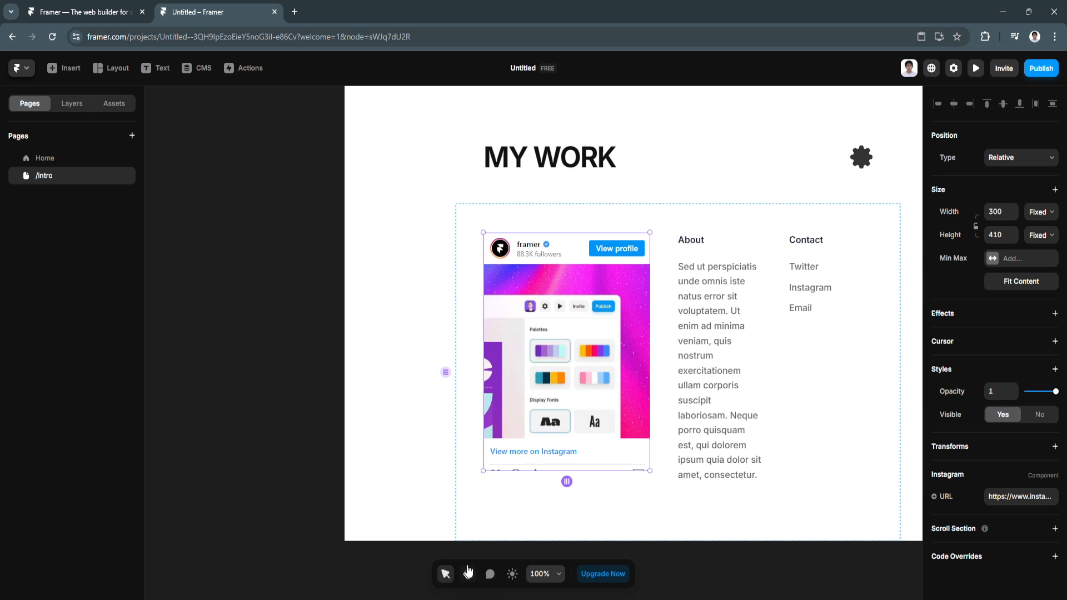
scroll(492, 423, "up", 1)
scroll(493, 425, "down", 1)
left_click_drag(439, 469, 388, 478)
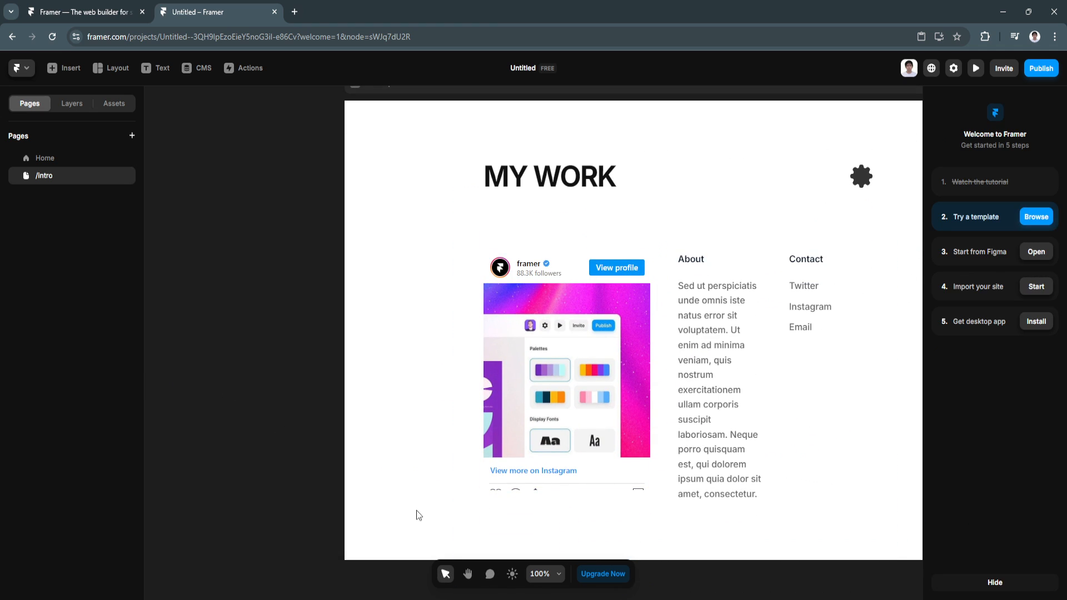
left_click(470, 580)
left_click_drag(452, 506, 329, 508)
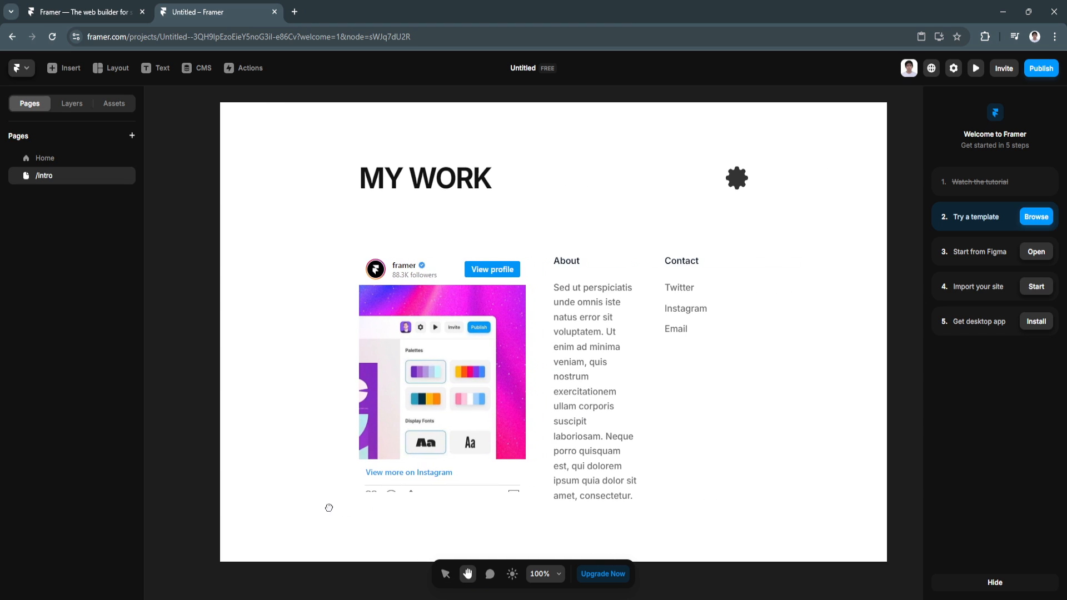
left_click(470, 582)
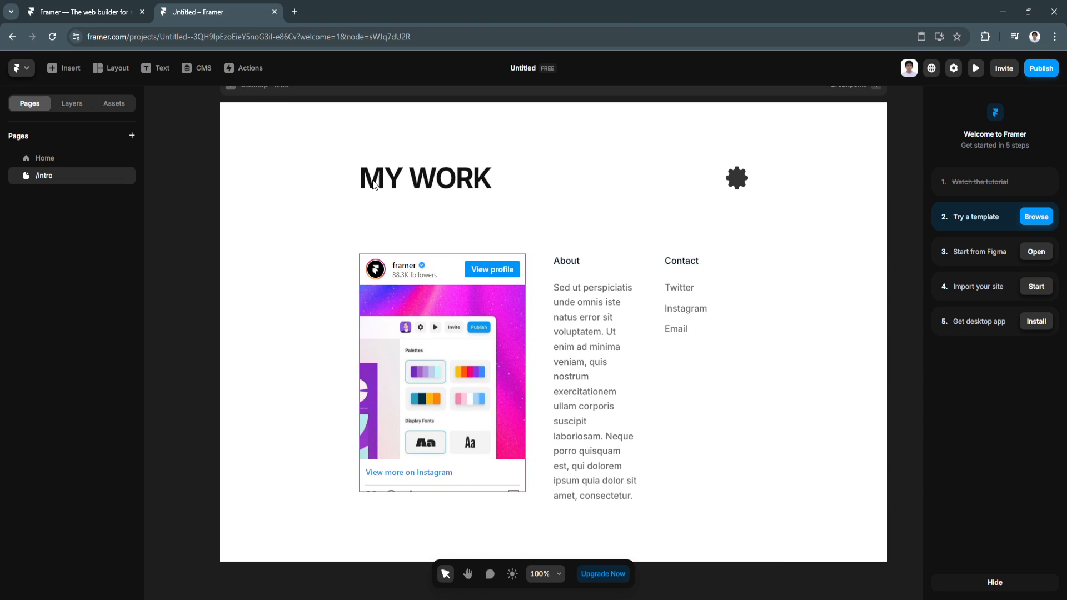
Step: Retype the MY WORK heading as ABOUT US
double_click(471, 185)
type("ABOUT US")
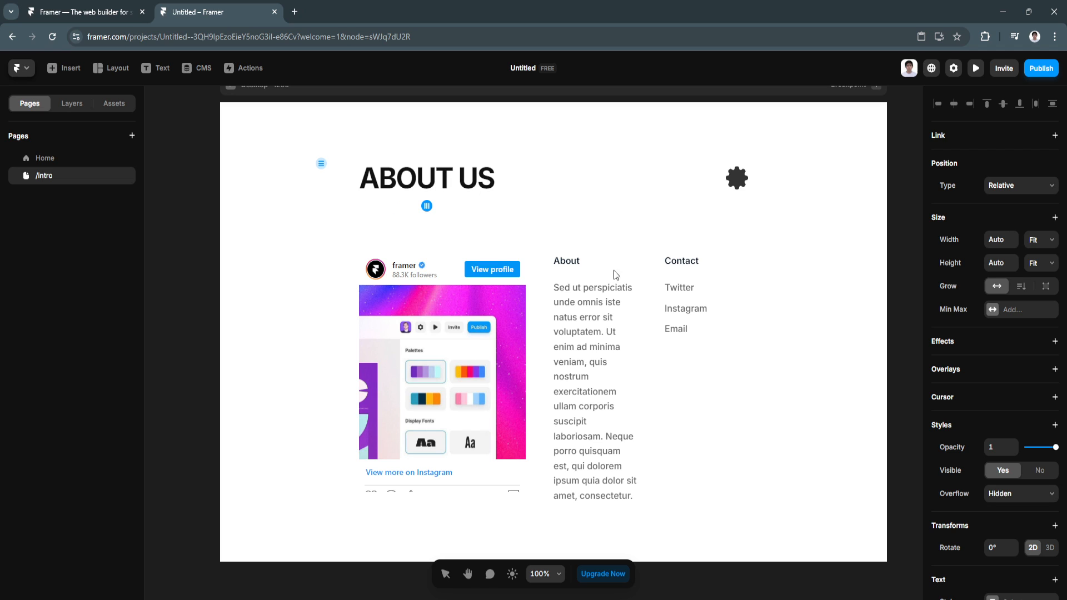
left_click(855, 428)
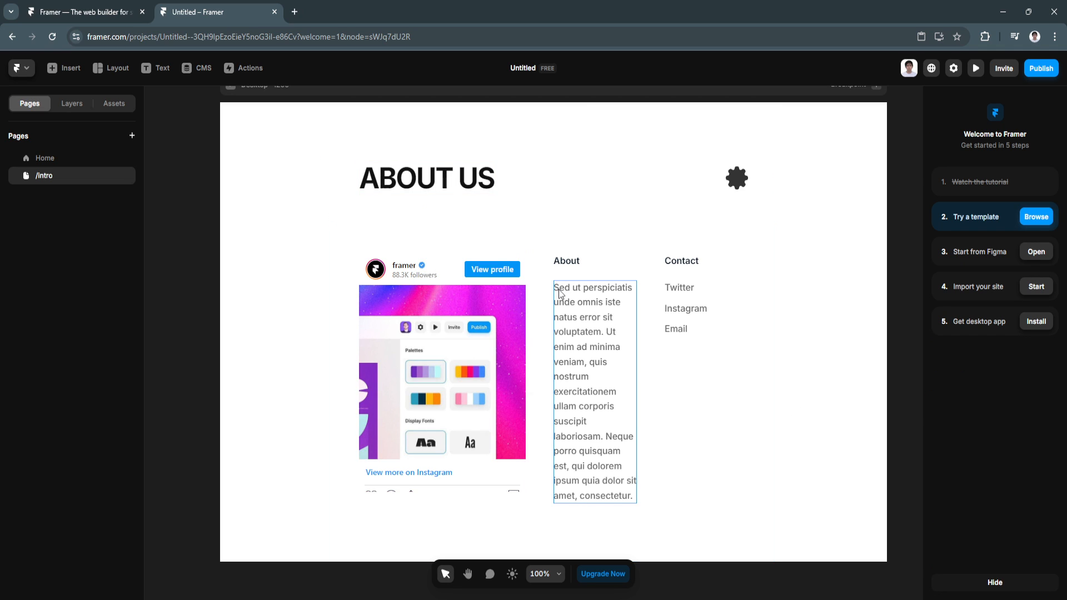
Step: Select the whole About paragraph text, then exit text editing
left_click(574, 300)
double_click(575, 300)
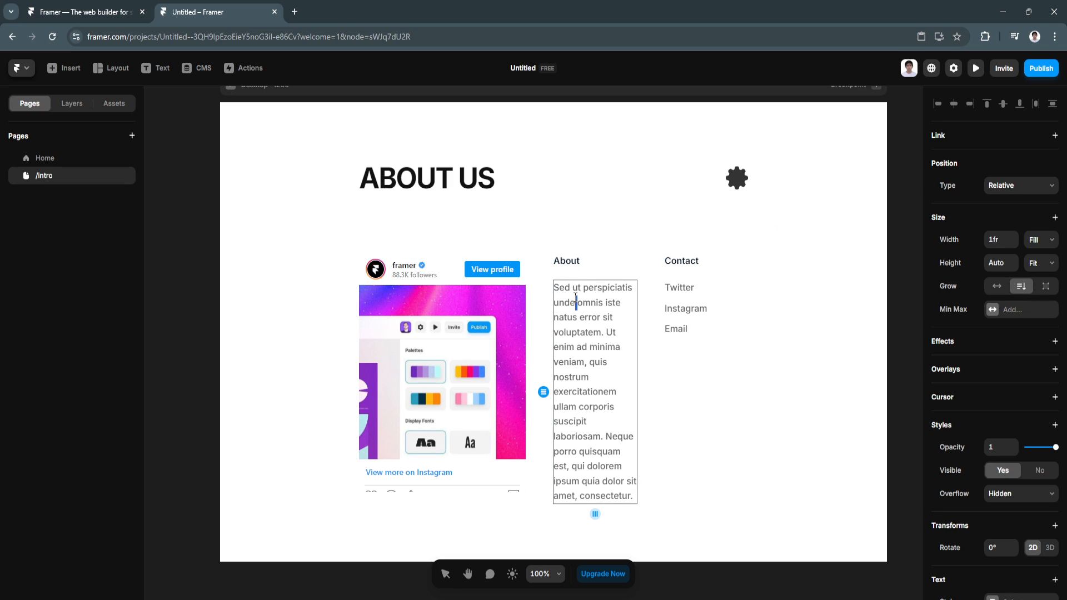
left_click_drag(632, 494, 553, 287)
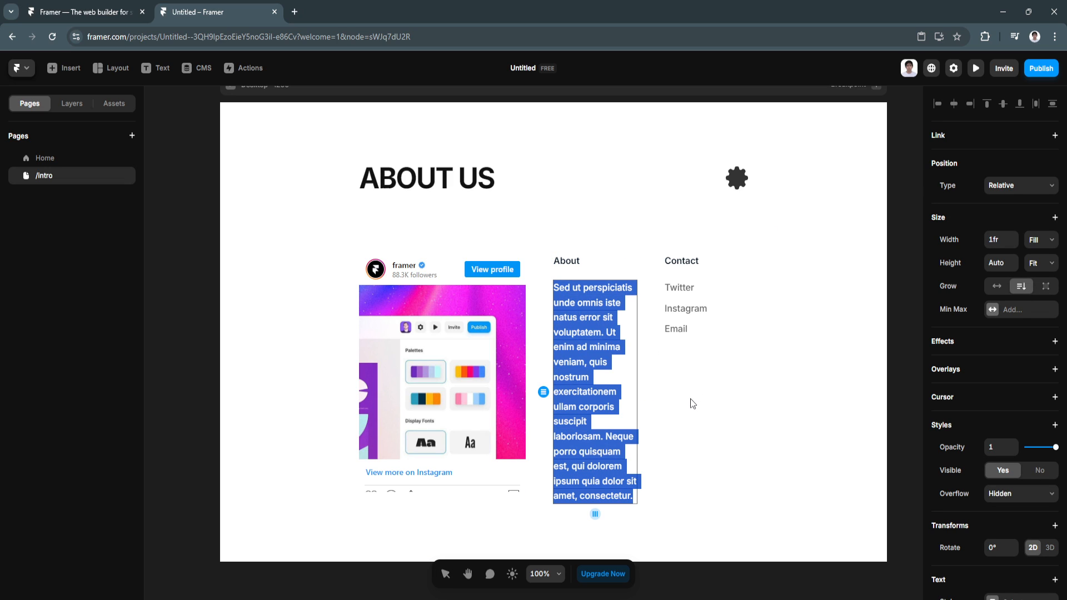
key("Escape")
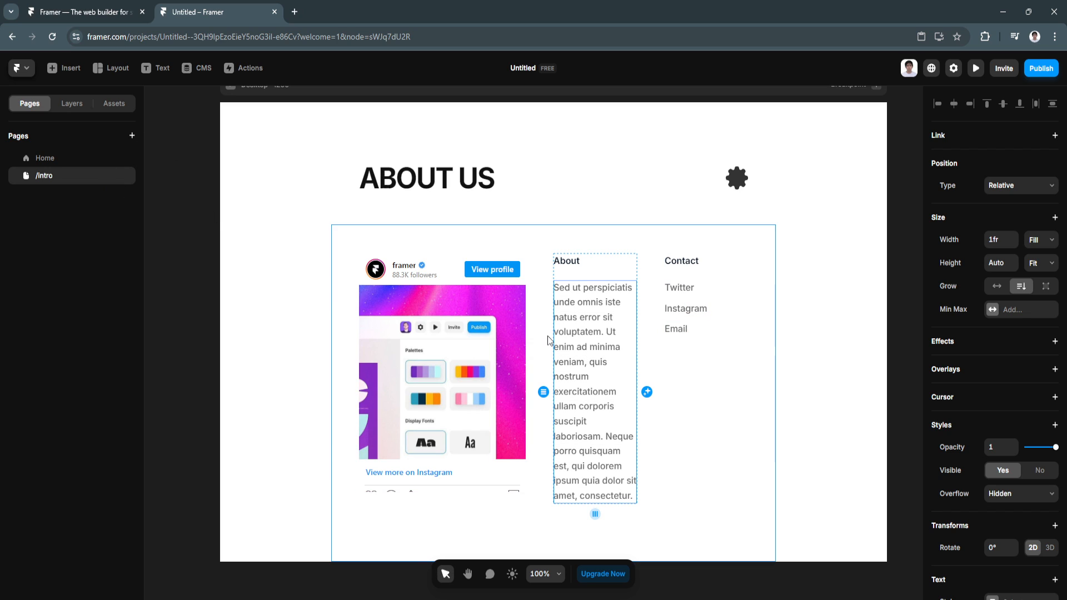
Step: Duplicate the /intro page and rename the /intro-2 copy to Contact us
left_click(132, 137)
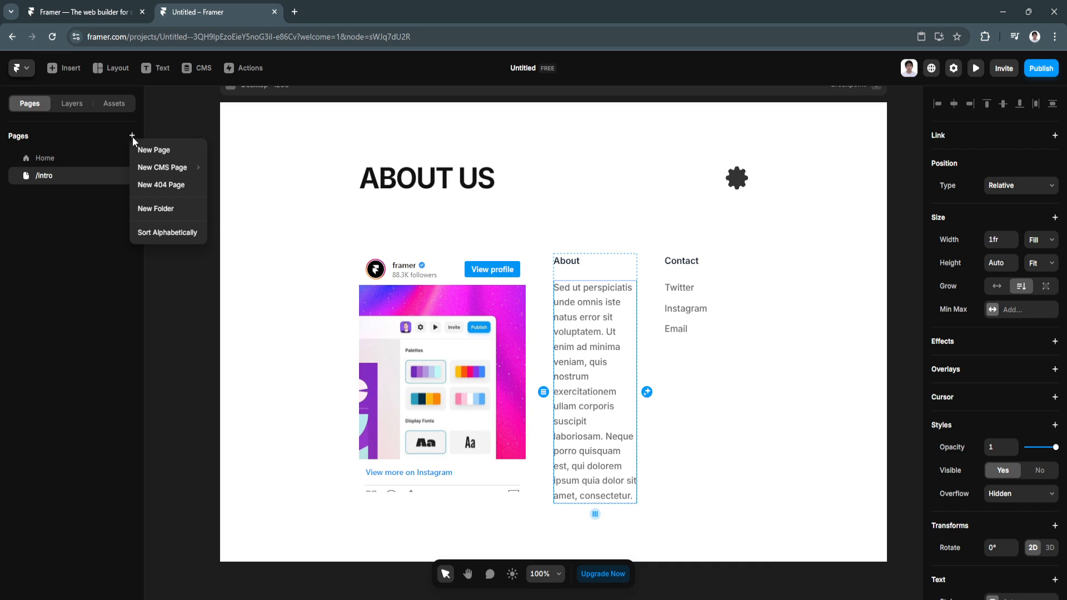
left_click(100, 193)
left_click(125, 176)
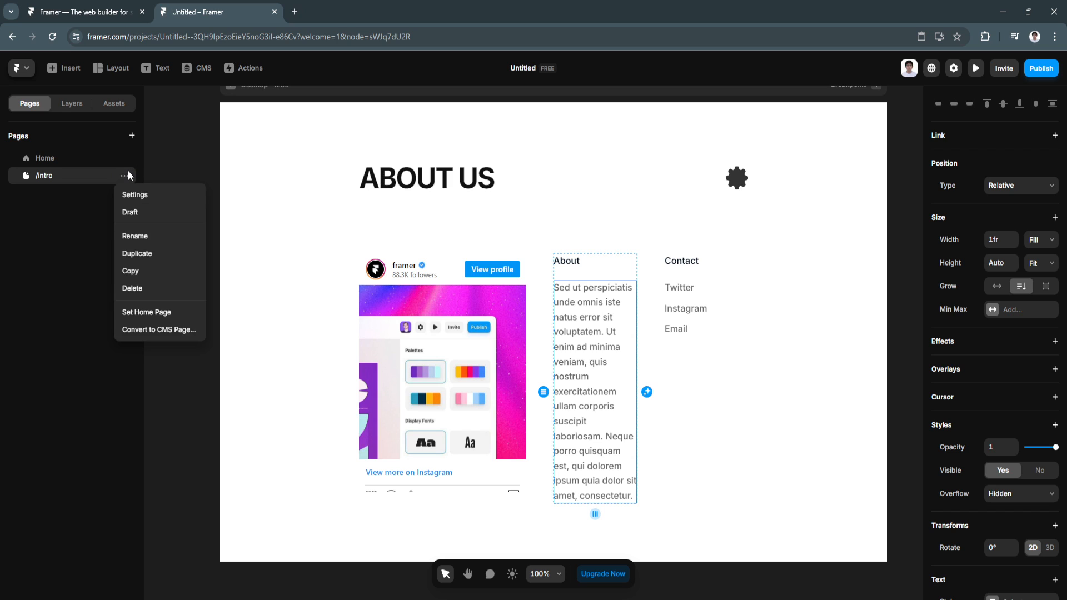
left_click(128, 252)
double_click(80, 195)
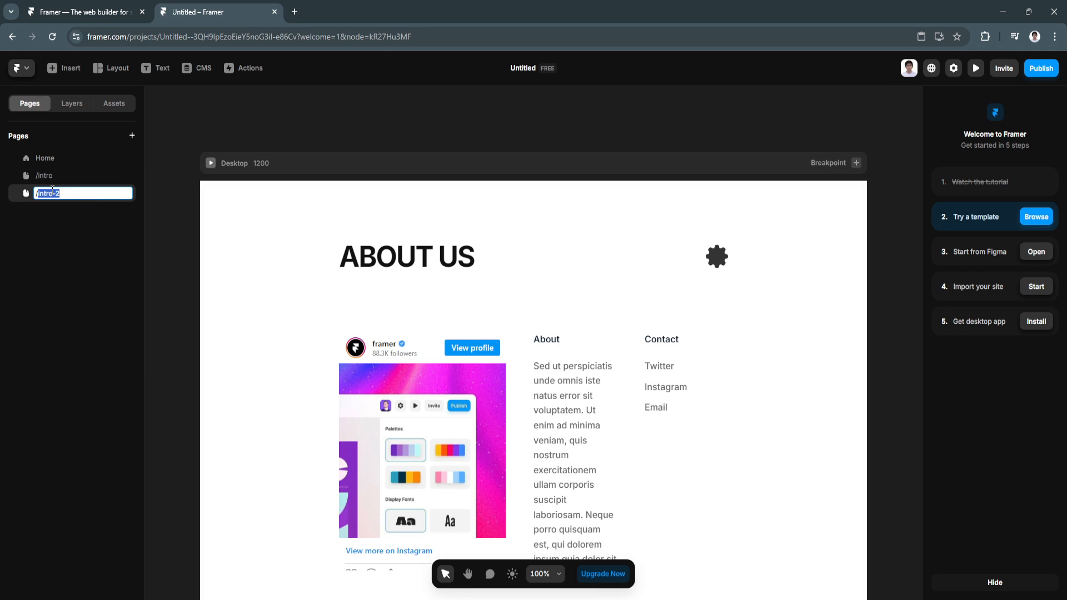
type("Contact us")
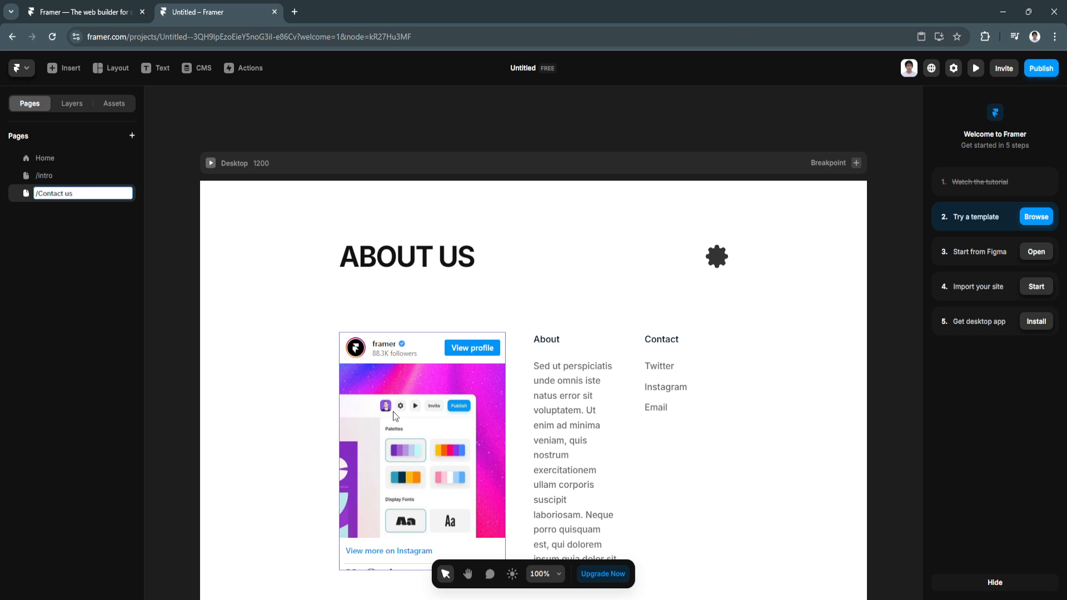
left_click(448, 381)
Step: Delete the Instagram embed, the About paragraph and the About column from the new page
right_click(448, 382)
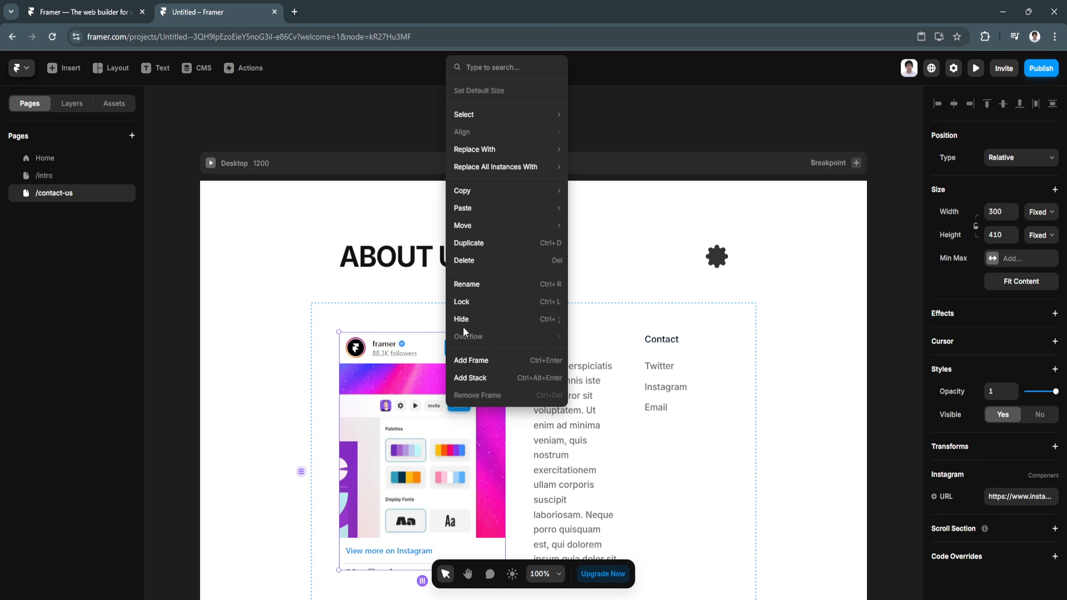
left_click(468, 261)
right_click(424, 385)
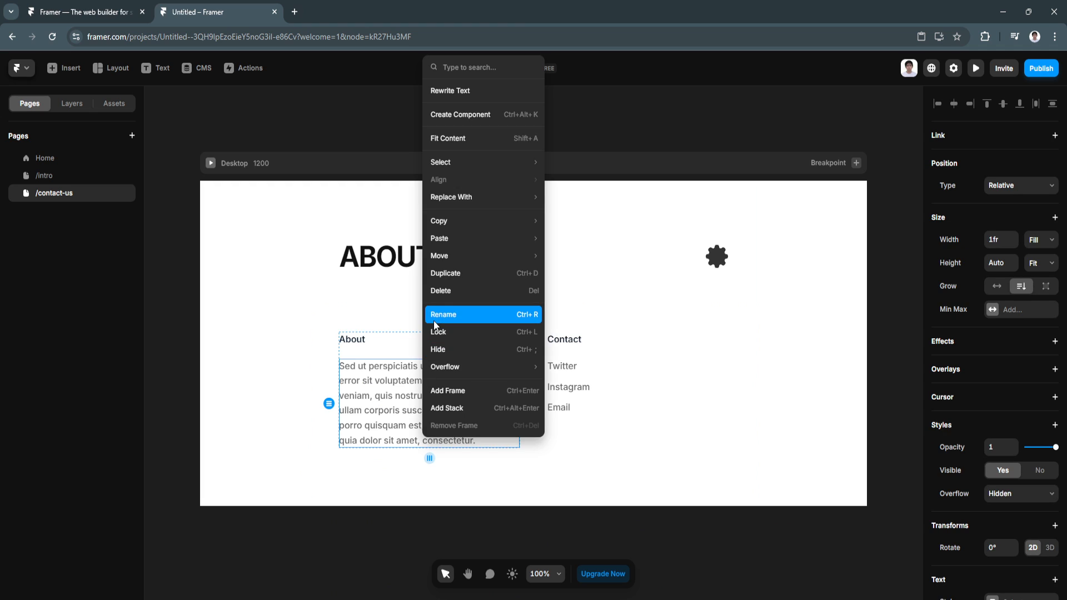
left_click(439, 291)
right_click(422, 338)
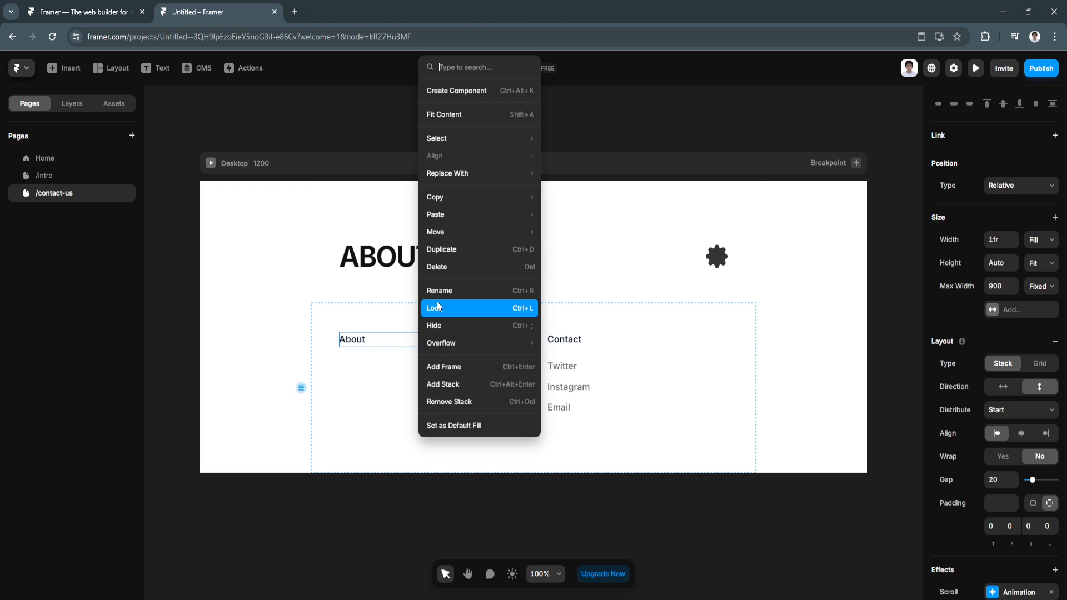
left_click(443, 268)
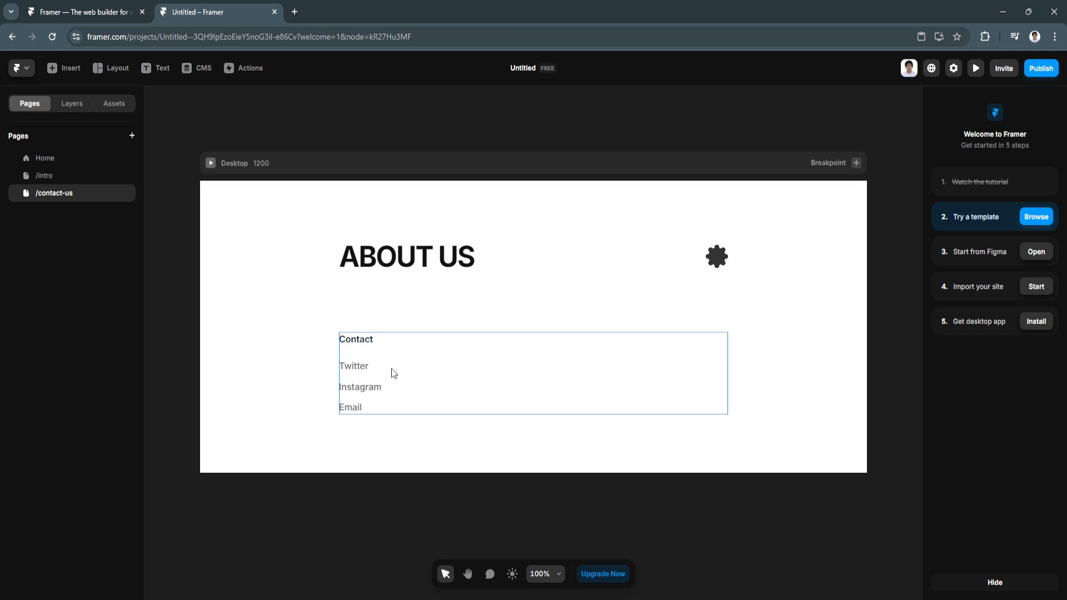
left_click(361, 373)
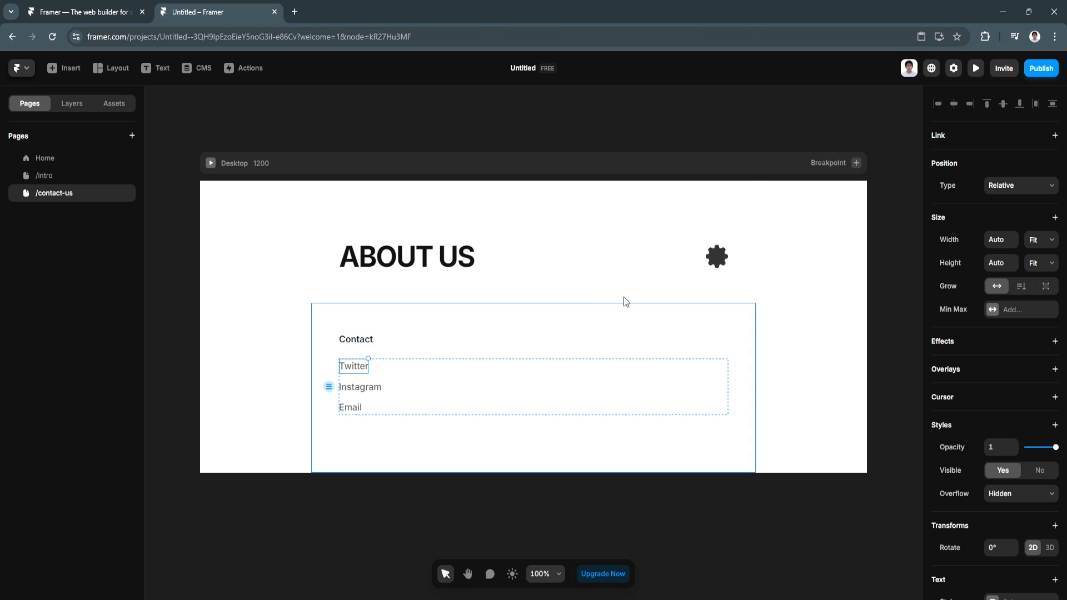
left_click(972, 139)
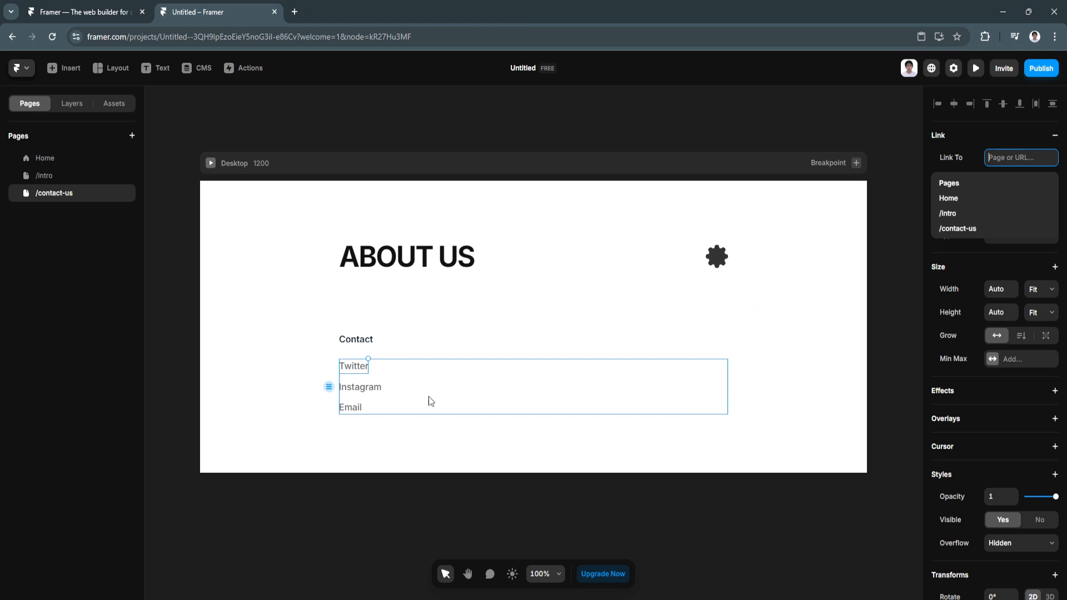
left_click(829, 393)
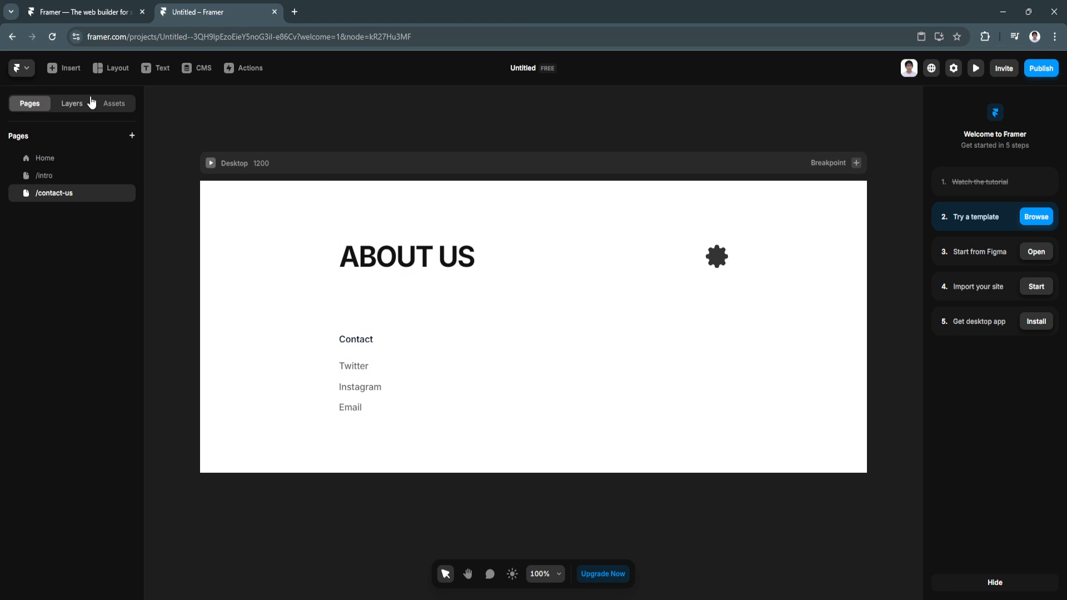
Step: Search the library for 'tex' and insert the 'Add Sections or Complete Pages' starter section below ABOUT US
left_click(71, 72)
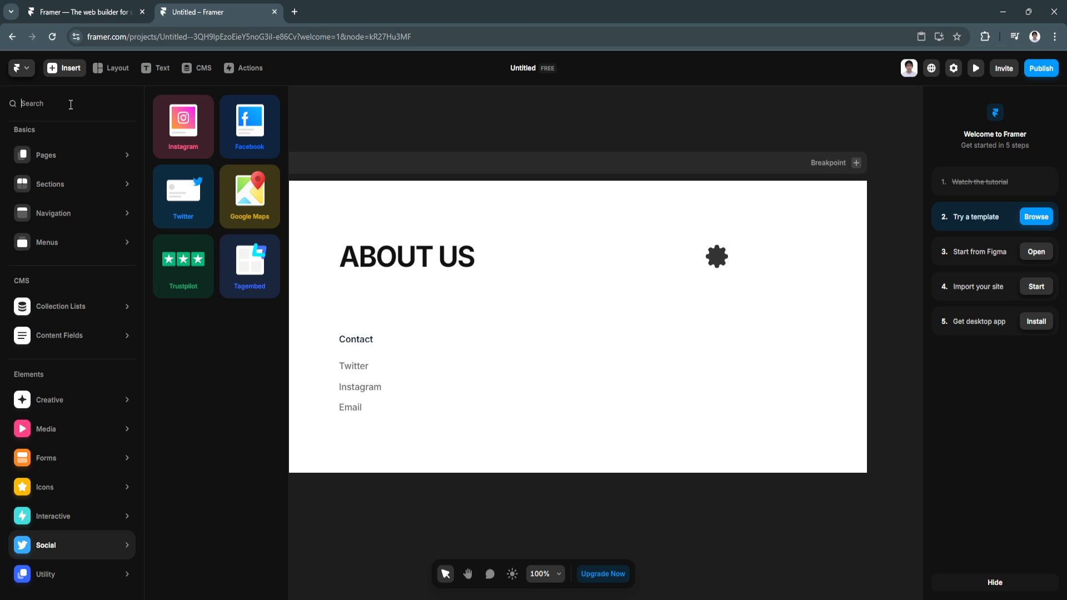
type("ted")
key("BackSpace")
type("x")
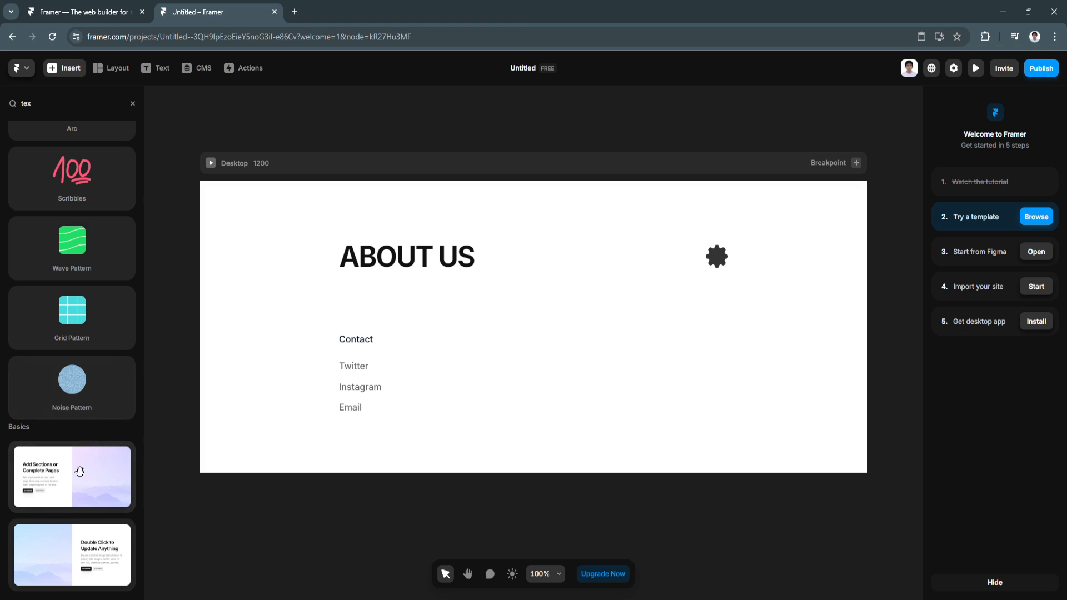
left_click(86, 474)
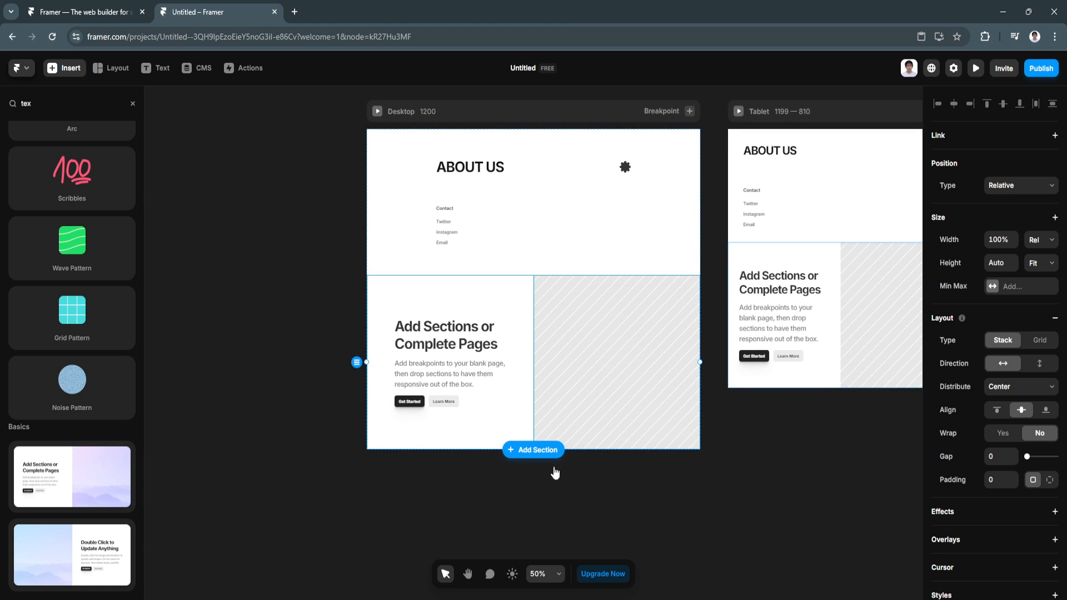
Step: Deselect everything, close the library and zoom the /contact-us canvas to 72%
scroll(491, 478, "up", 2)
scroll(491, 478, "up", 3)
left_click_drag(493, 472, 488, 525)
scroll(489, 468, "up", 1)
scroll(491, 473, "up", 1)
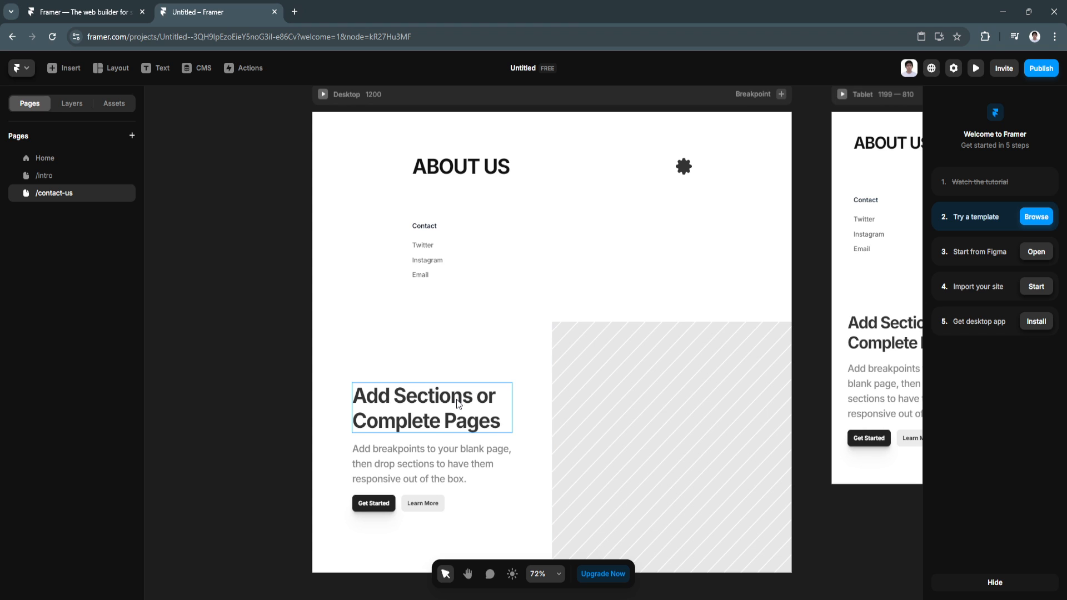
Step: Move the Contact list below the starter section and retitle the ABOUT US heading 'Contact'
left_click(481, 213)
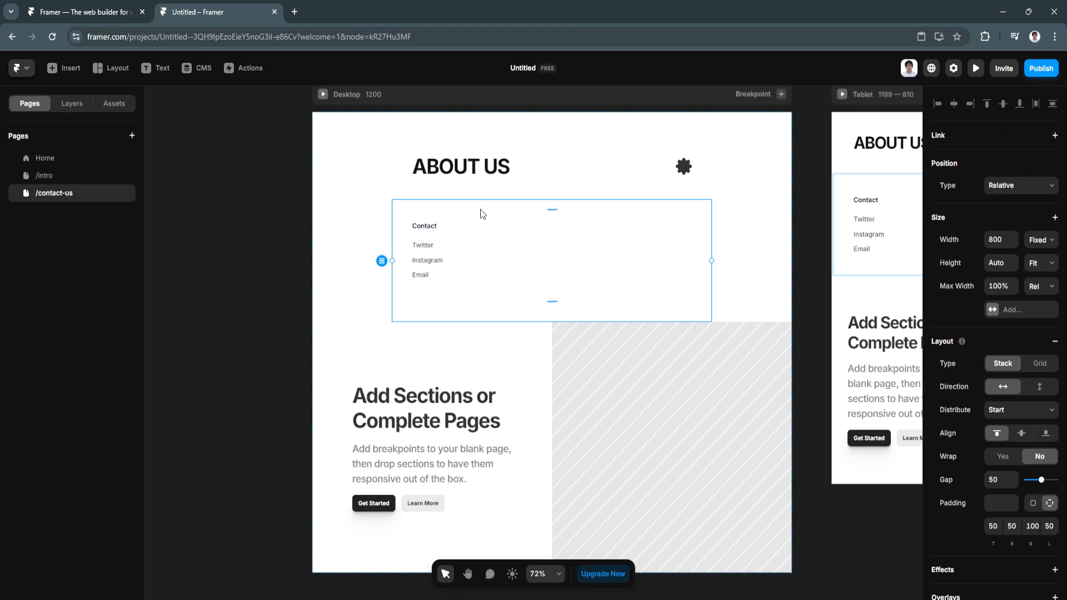
left_click_drag(381, 258, 381, 514)
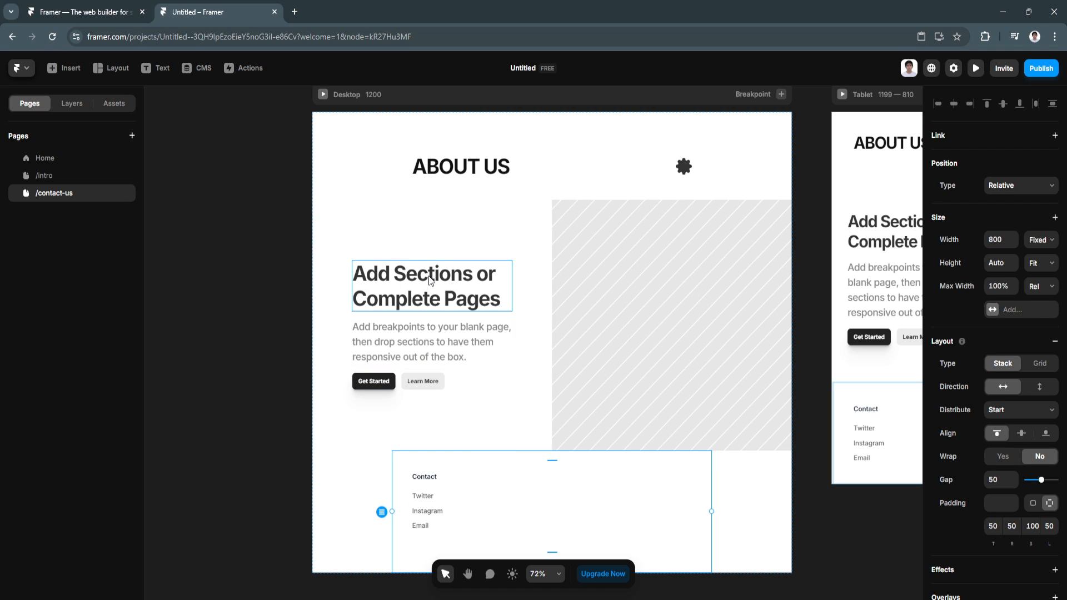
double_click(448, 171)
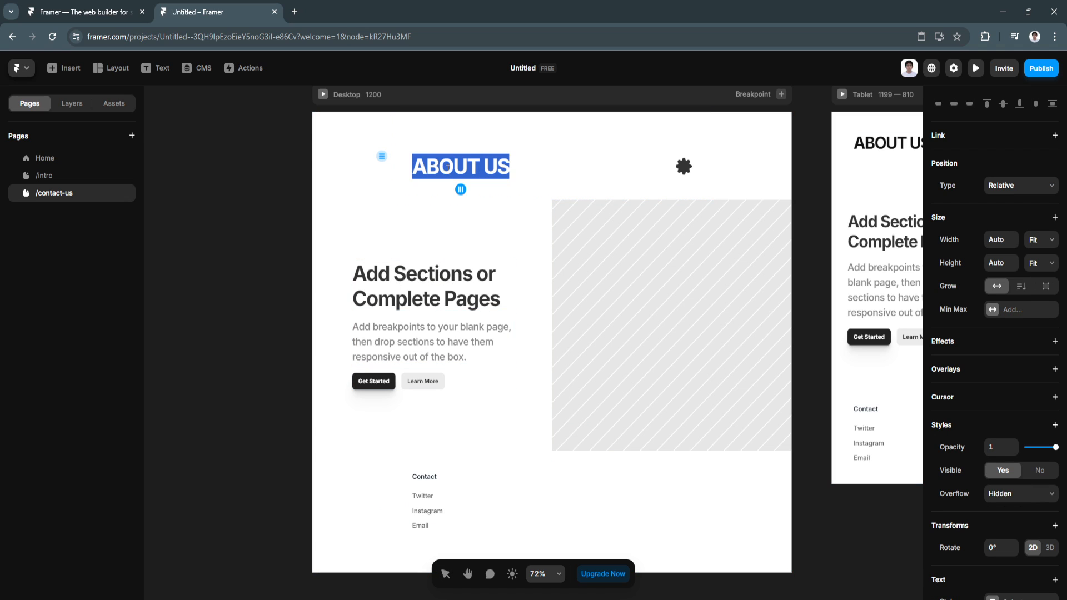
type("Contact")
key("Escape")
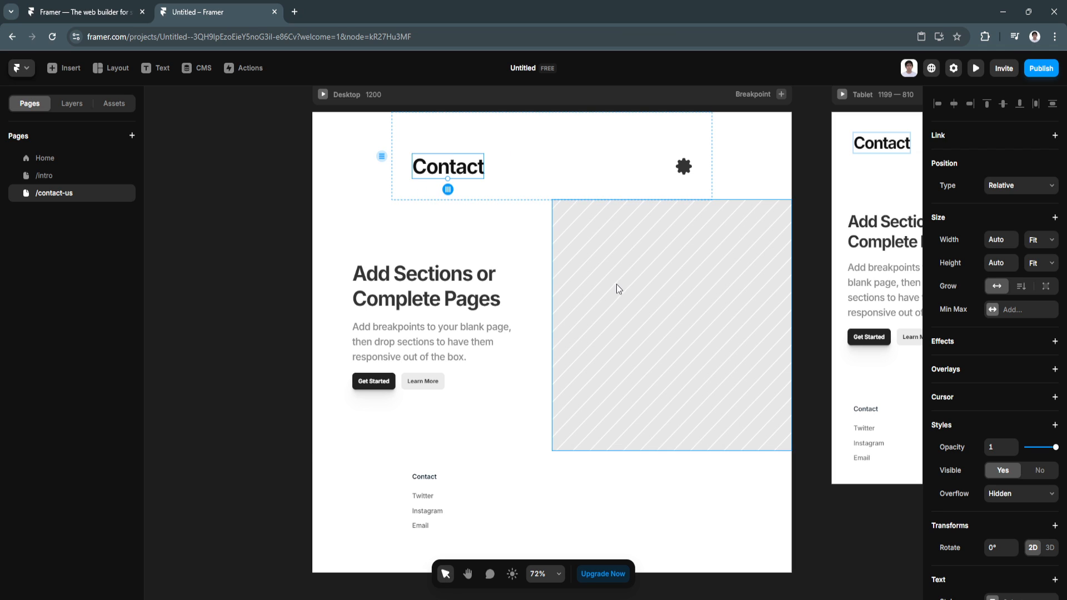
left_click(63, 67)
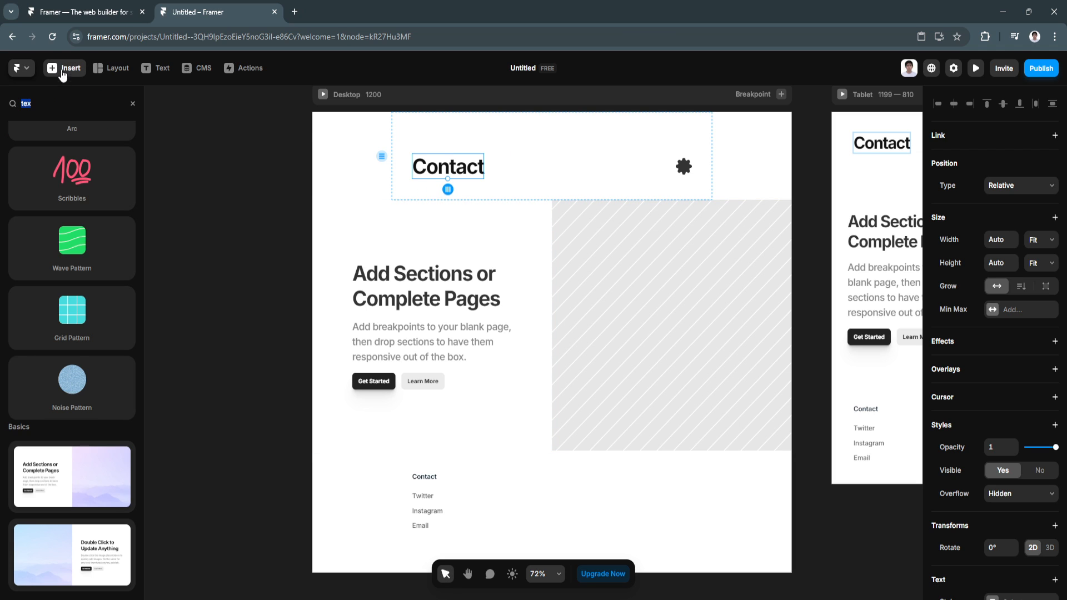
Step: Insert a Typeform embed from Forms into the Desktop contact page
left_click(132, 104)
mouse_move(88, 455)
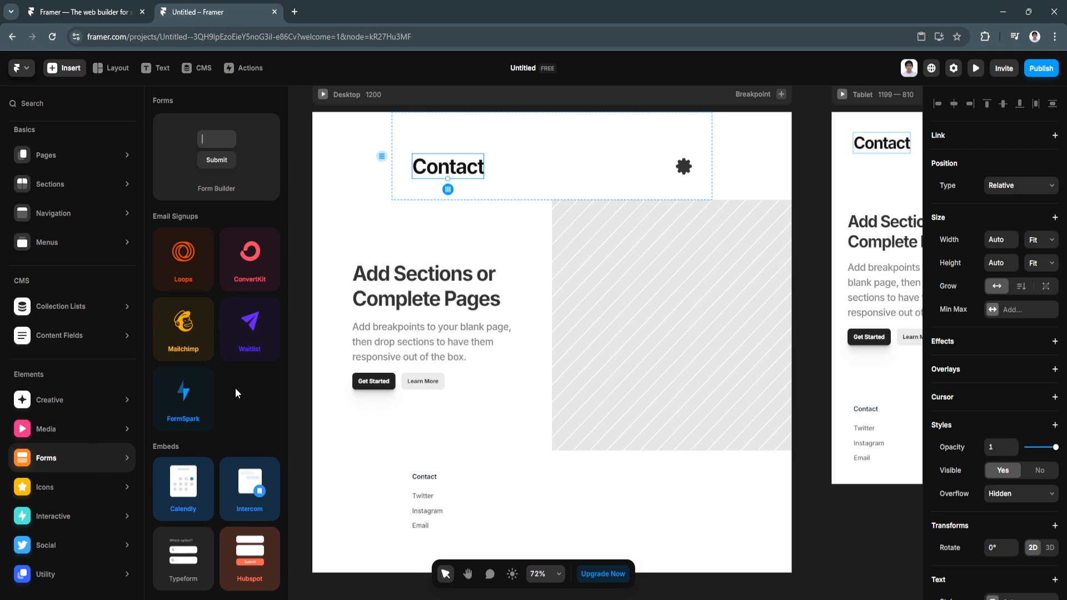
left_click(189, 555)
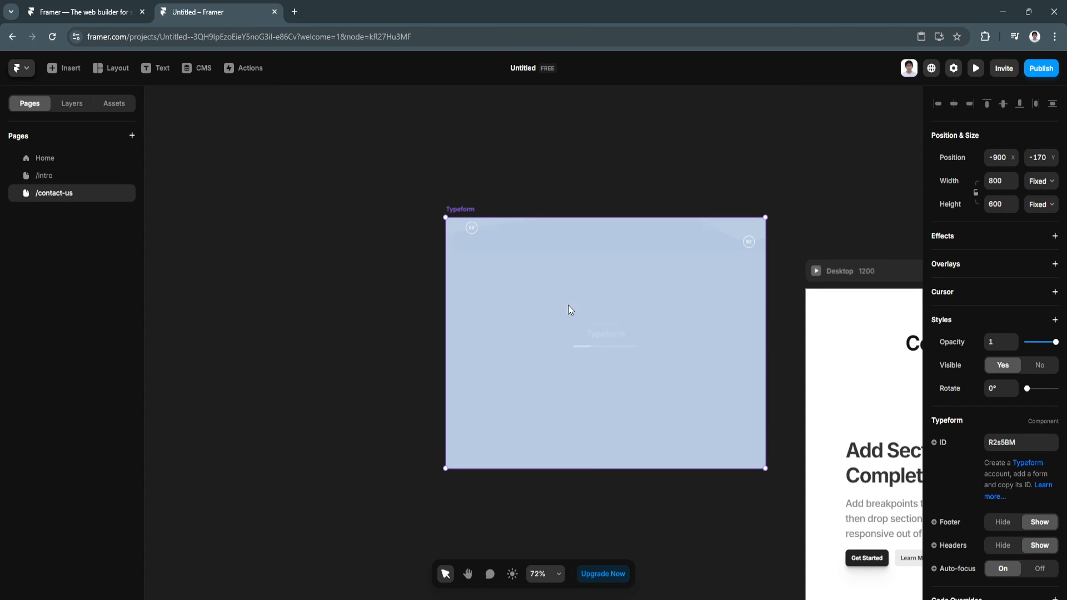
left_click_drag(592, 320, 865, 428)
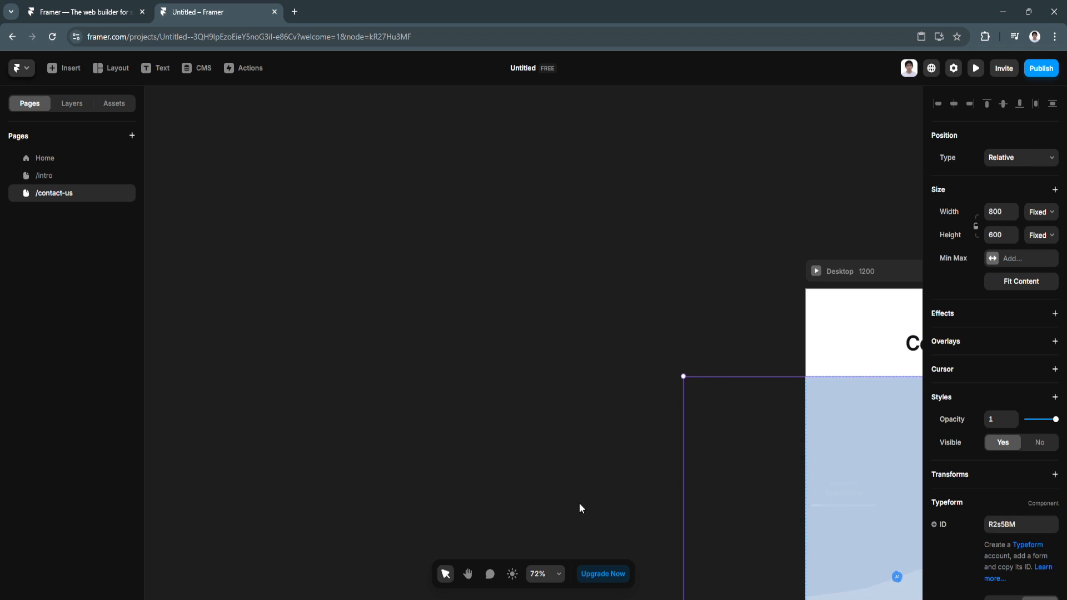
Step: Bring the whole contact page into view, then delete the Typeform embed
left_click(468, 576)
left_click_drag(527, 439, 162, 305)
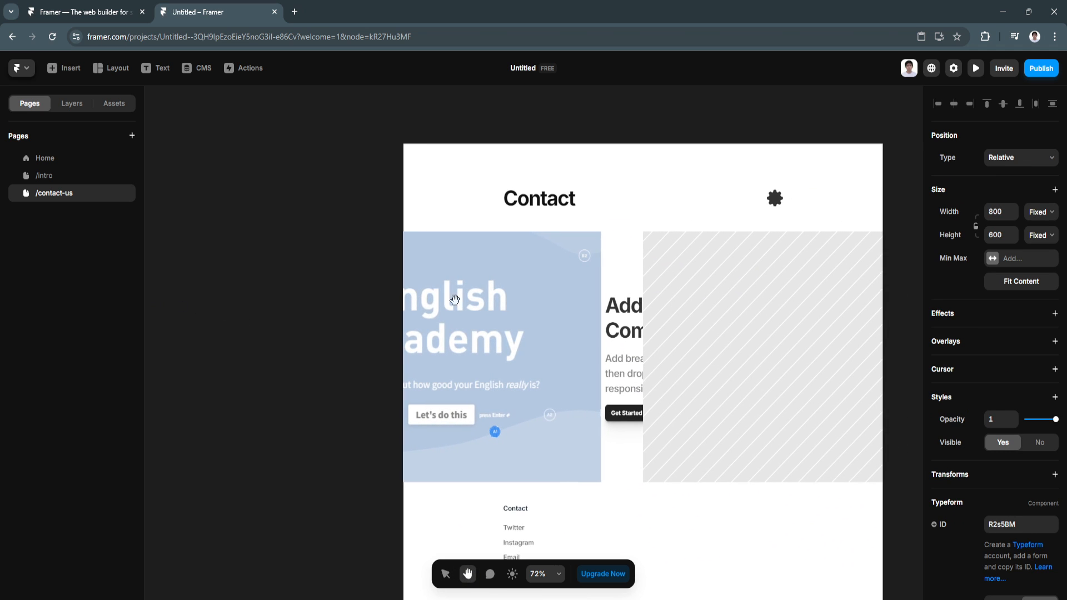
left_click_drag(457, 301, 575, 503)
left_click(471, 291)
left_click(446, 574)
scroll(576, 504, "down", 1)
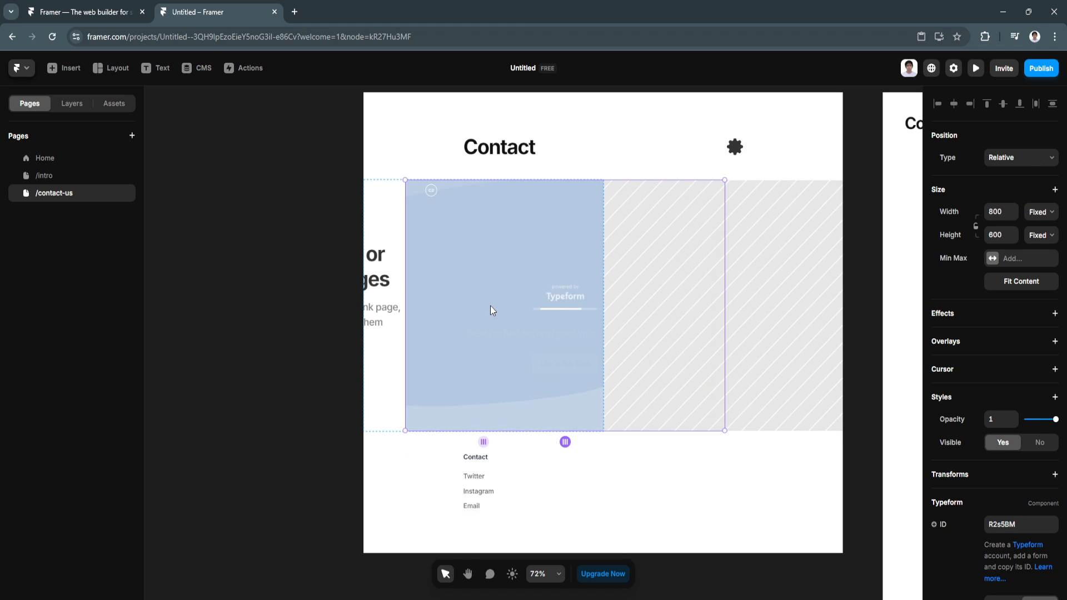
right_click(490, 310)
left_click(507, 450)
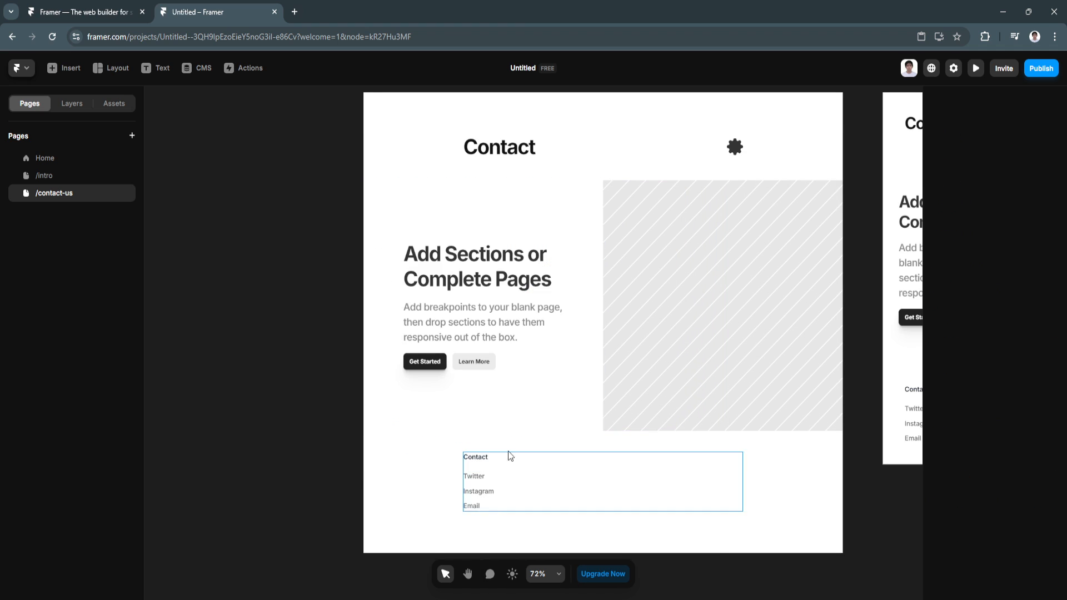
Step: Publish the latest changes with Update
scroll(577, 485, "up", 2)
scroll(577, 484, "down", 2)
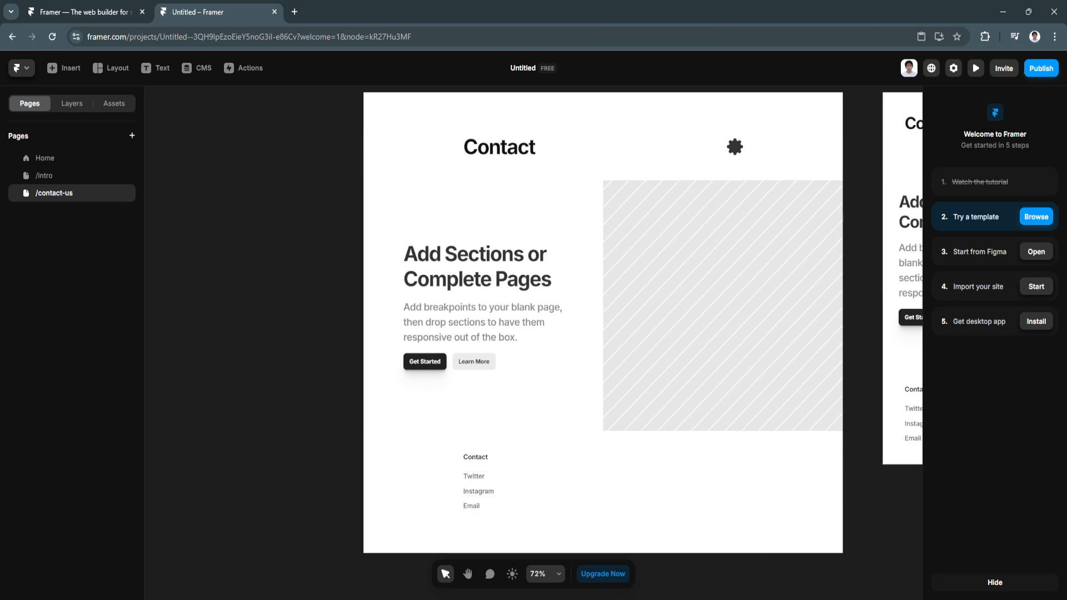
scroll(809, 472, "up", 3)
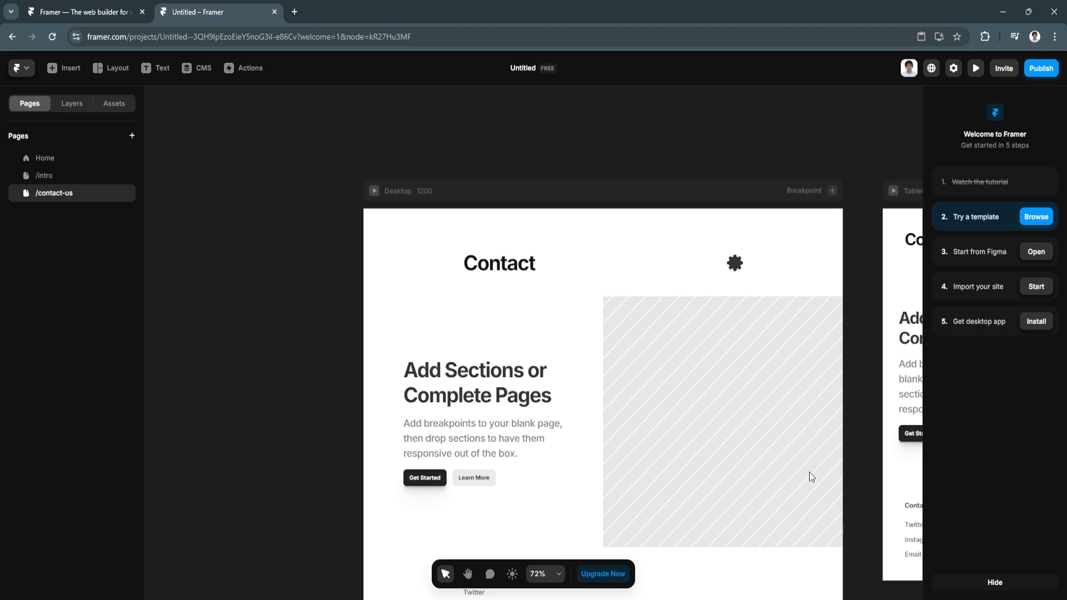
scroll(771, 545, "down", 1)
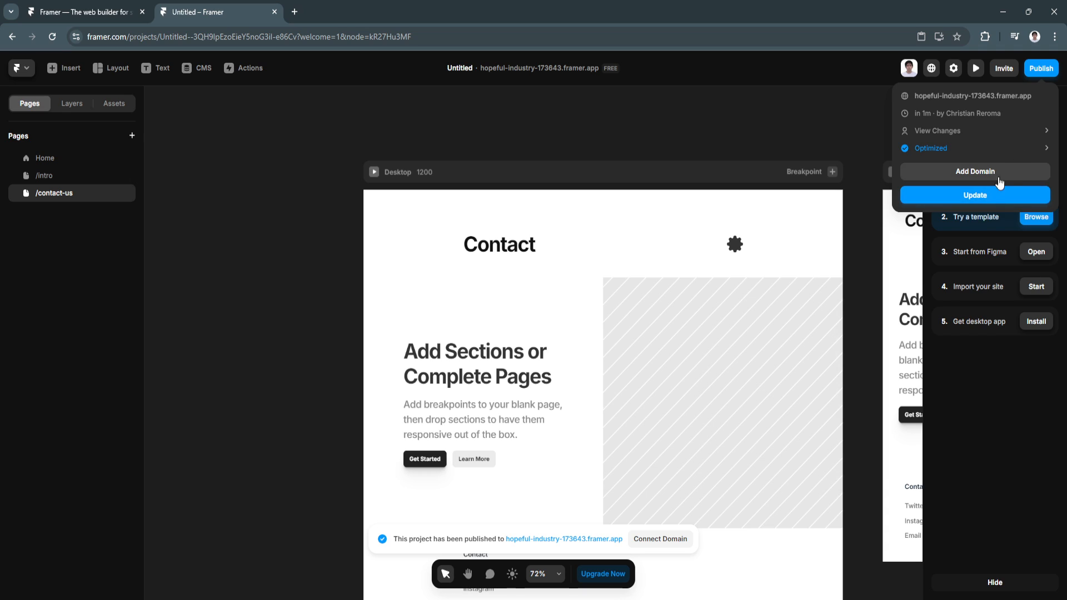
left_click(976, 199)
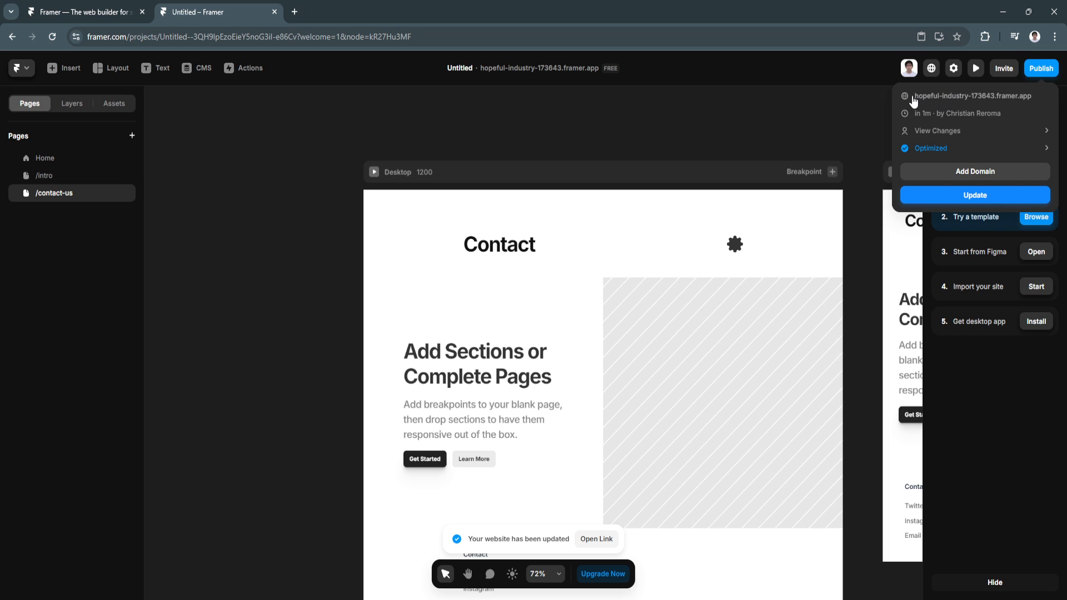
Step: Open the live framer.app site in a new tab, scroll through it, and return to Framer
left_click(1013, 97)
scroll(385, 333, "down", 3)
scroll(385, 333, "up", 3)
scroll(531, 373, "down", 3)
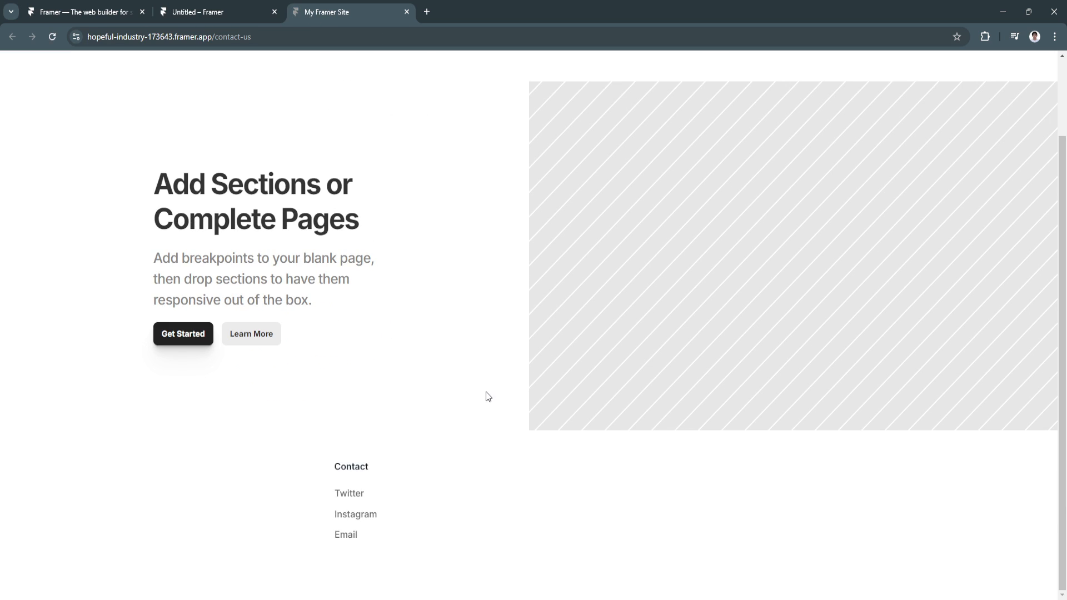
scroll(487, 396, "up", 2)
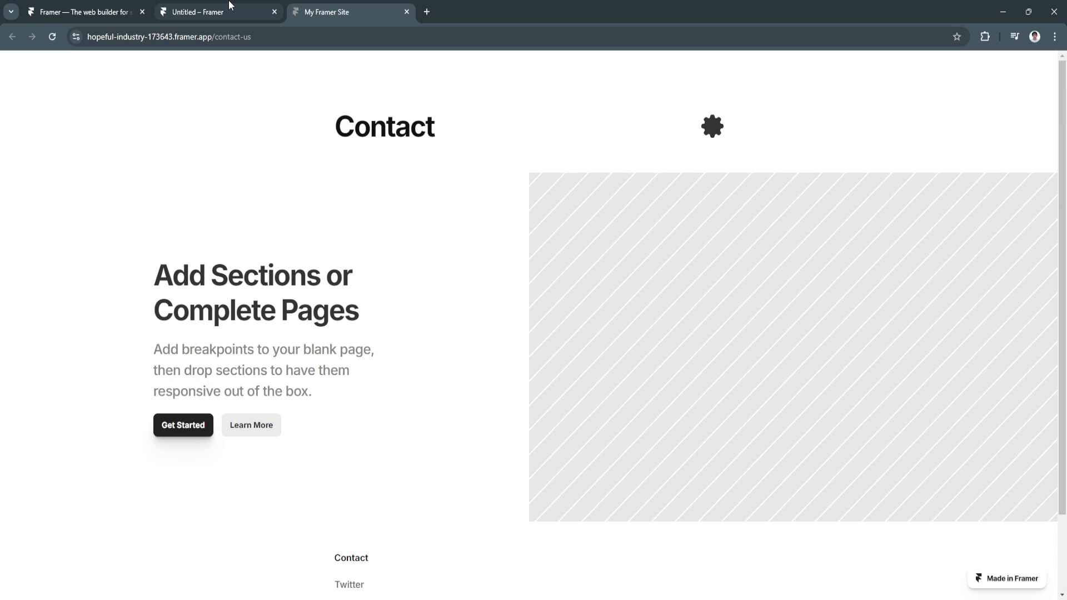
left_click(253, 6)
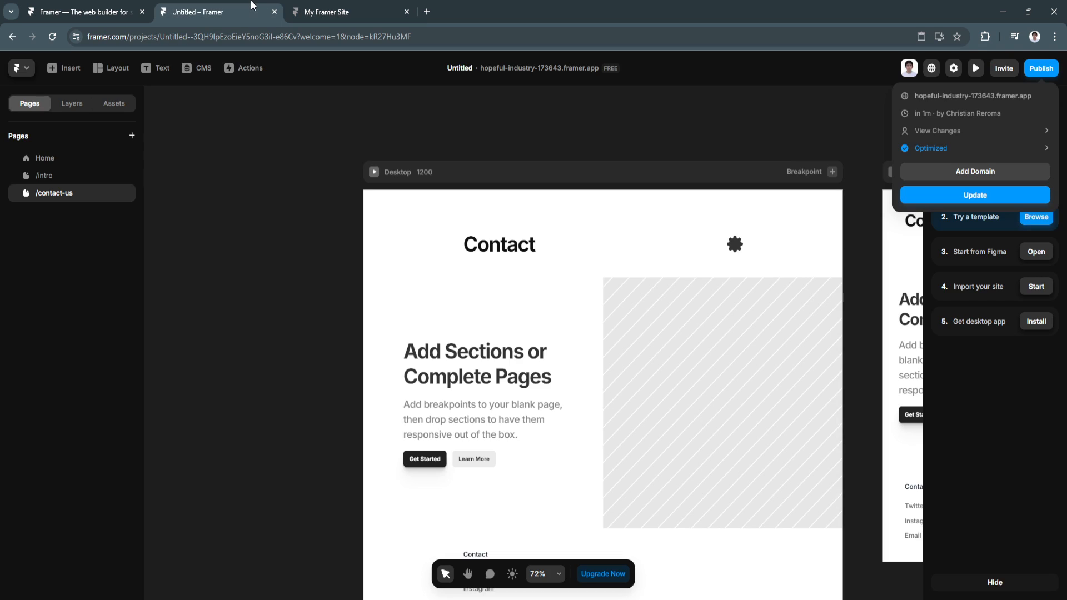
Step: Switch to the Home page, republish the site, and open the live home page in a fresh tab
left_click(66, 157)
left_click(70, 160)
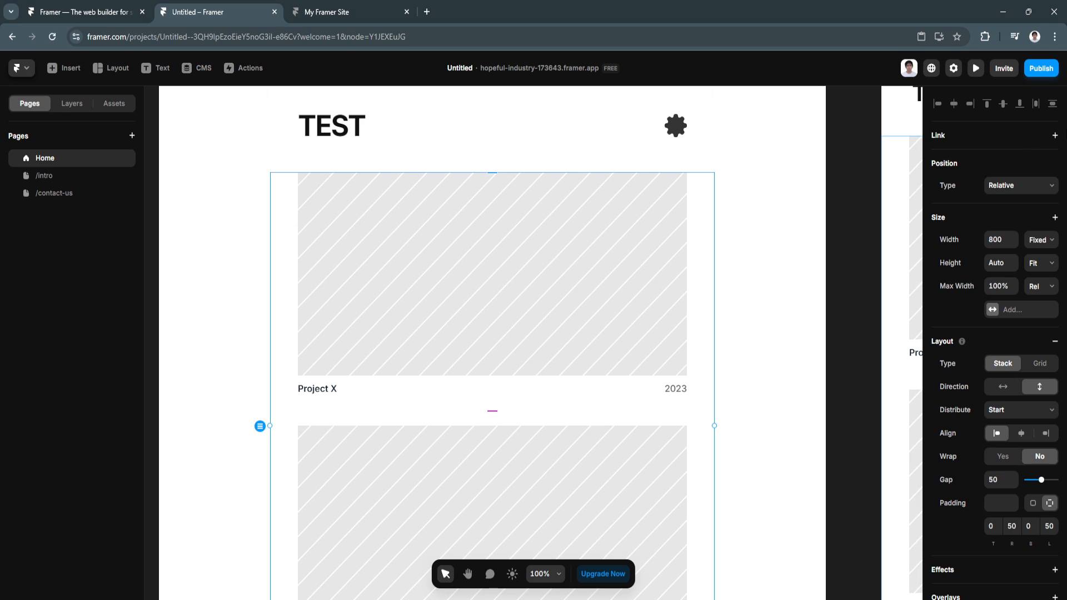
left_click(1042, 73)
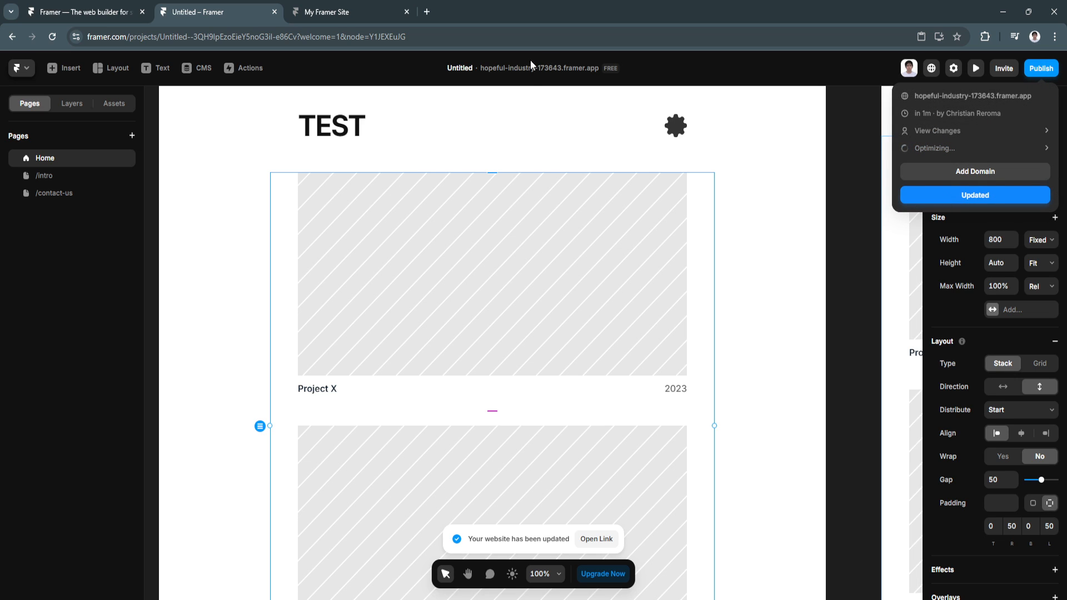
left_click(407, 11)
left_click(995, 95)
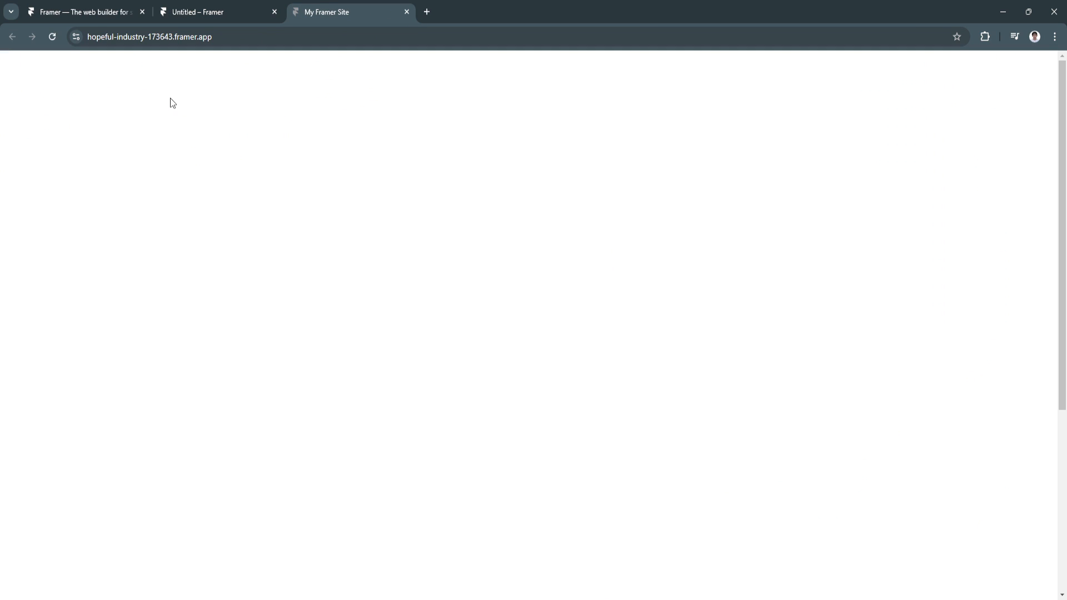
Step: Scroll the live home page from the TEST heading down to the About and Contact footer and back
scroll(376, 307, "down", 5)
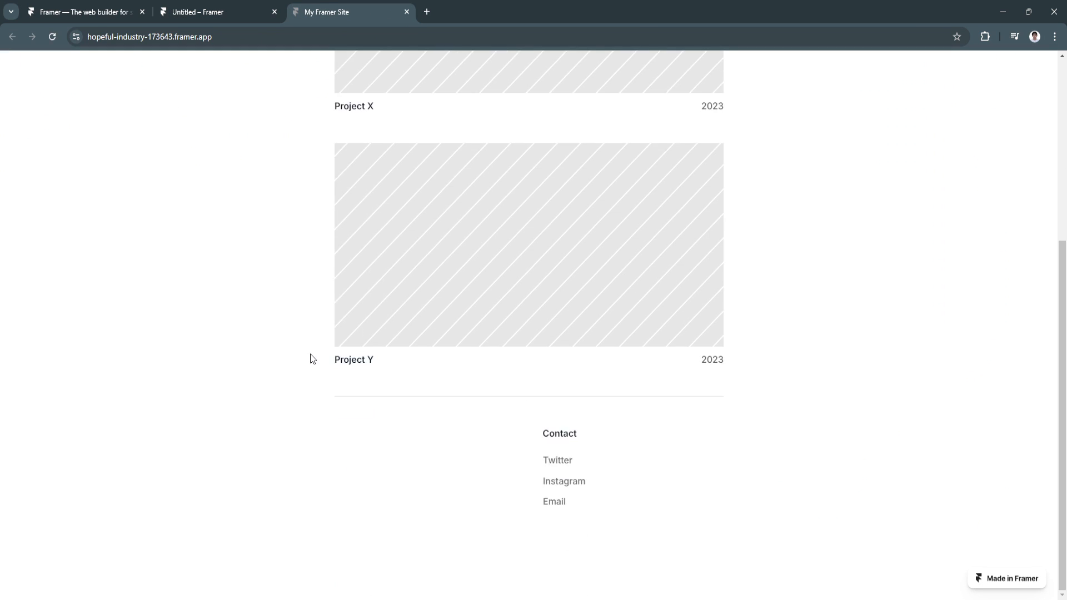
scroll(313, 359, "up", 5)
scroll(313, 359, "down", 3)
scroll(312, 358, "up", 3)
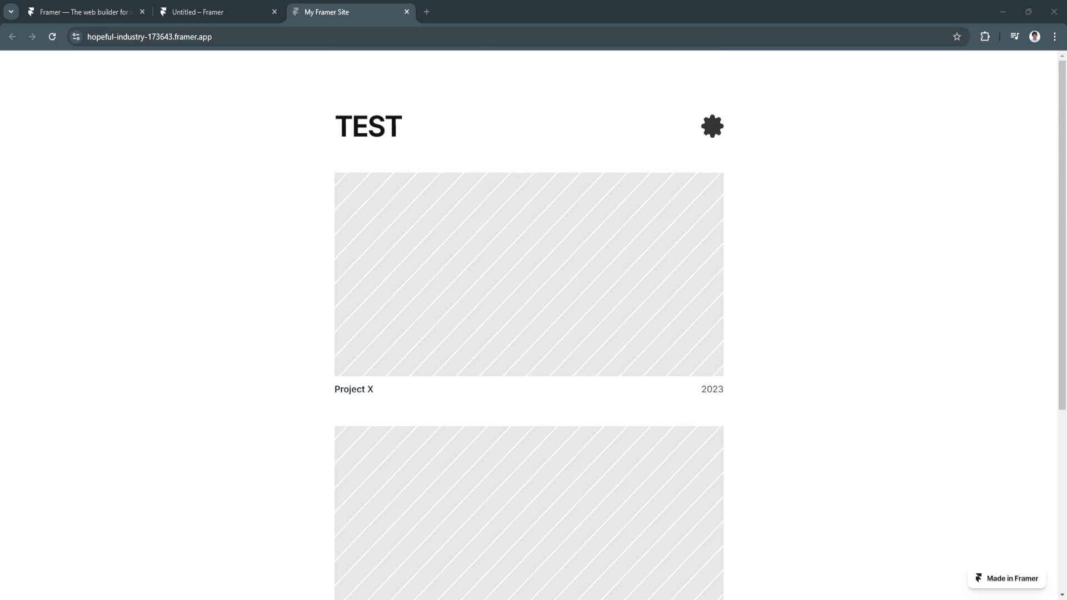